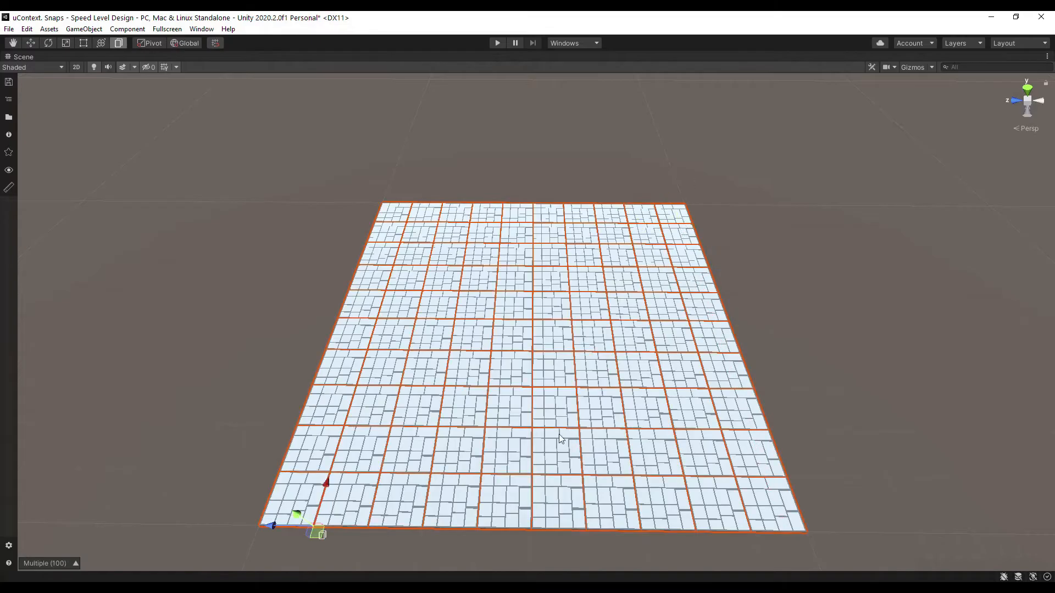
- Replace the L-shaped path of ten selected floor tiles with the panel-style floor variant
{"action": "key", "text": "ctrl+h"}
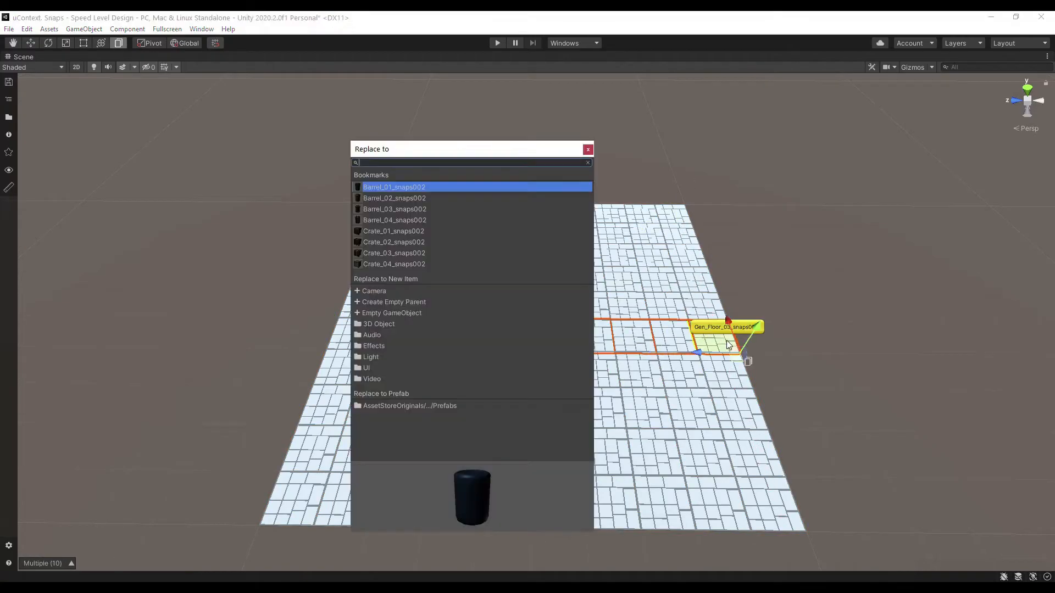
{"action": "type", "text": "floor"}
{"action": "key", "text": "Return"}
- Replace the single floor tile beside the path with the grated floor variant
{"action": "left_click", "coordinate": [413, 411]}
{"action": "key", "text": "ctrl+h"}
{"action": "type", "text": "f"}
{"action": "key", "text": "Down"}
{"action": "key", "text": "Return"}
- Replace five scattered floor tiles around the path with the broken floor tile variant
{"action": "left_click", "coordinate": [558, 502]}
{"action": "left_click", "coordinate": [602, 408], "text": "shift"}
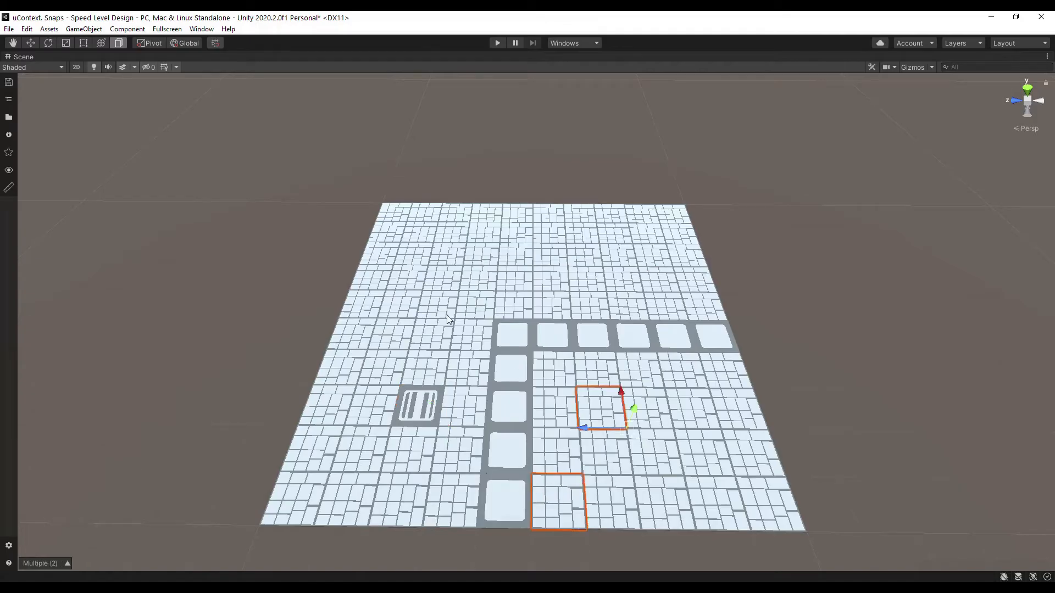
{"action": "left_click", "coordinate": [438, 305], "text": "shift"}
{"action": "left_click", "coordinate": [514, 279], "text": "shift"}
{"action": "left_click", "coordinate": [653, 256], "text": "shift"}
{"action": "key", "text": "ctrl+h"}
{"action": "type", "text": "f"}
{"action": "key", "text": "Down"}
{"action": "key", "text": "Down"}
{"action": "key", "text": "Return"}
- Place a Gen_Wall_snaps002 wall at the floor's front corner and repeat it along the front edge
{"action": "right_click", "coordinate": [336, 524], "text": "shift"}
{"action": "type", "text": "wall"}
{"action": "key", "text": "Return"}
{"action": "left_click_drag", "start_coordinate": [377, 536], "coordinate": [813, 541]}
- Replace the end section of the front wall row with Gen_Wall_Corner_snaps002 and move it onto the floor's corner
{"action": "key", "text": "ctrl+h"}
{"action": "type", "text": "corner"}
{"action": "key", "text": "Return"}
{"action": "left_click", "coordinate": [31, 43]}
{"action": "left_click_drag", "start_coordinate": [791, 492], "coordinate": [772, 438]}
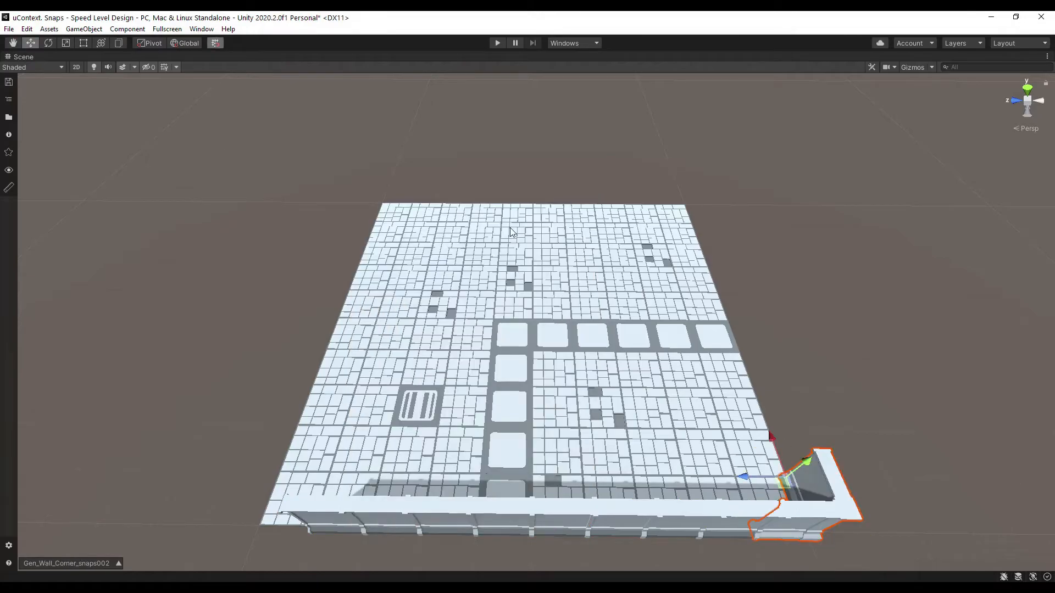
- Duplicate the front wall row with its corner, turn the copy around, and move it to the floor's rear edge
{"action": "left_click", "coordinate": [728, 510], "text": "shift"}
{"action": "left_click", "coordinate": [27, 29]}
{"action": "left_click", "coordinate": [70, 141]}
{"action": "key", "text": "ctrl+d"}
{"action": "key", "text": "ctrl+shift+Right"}
{"action": "key", "text": "ctrl+shift+Right"}
{"action": "key", "text": "z"}
{"action": "left_click_drag", "start_coordinate": [640, 489], "coordinate": [566, 205]}
- Duplicate the front and rear wall rows and rotate the copies to enclose the floor's two remaining sides
{"action": "left_click", "coordinate": [27, 30]}
{"action": "left_click", "coordinate": [70, 144]}
{"action": "key", "text": "ctrl+d"}
{"action": "key", "text": "ctrl+shift+Right"}
- Duplicate the complete perimeter wall and mirror the copy vertically by setting its Y scale to -1
{"action": "left_click", "coordinate": [26, 29]}
{"action": "left_click", "coordinate": [102, 145]}
{"action": "left_click", "coordinate": [540, 361]}
{"action": "left_click", "coordinate": [583, 399]}
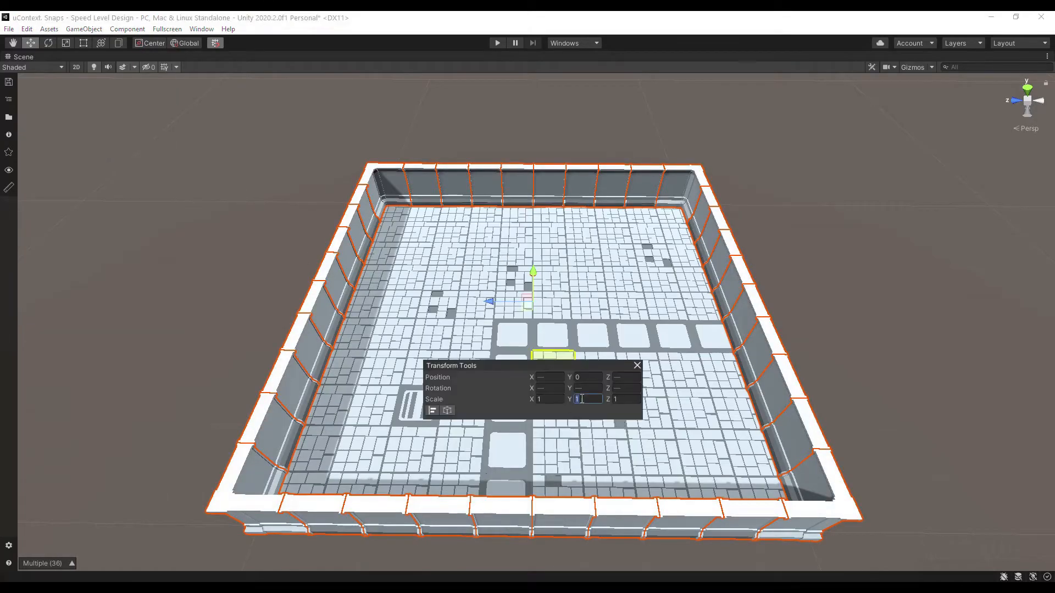
{"action": "type", "text": "-1"}
{"action": "left_click", "coordinate": [639, 367]}
- Replace the wall sections at both ends of the panel path with Gen_Wall_DoorFrame_01_snaps002 and rotate them into line
{"action": "left_click_drag", "start_coordinate": [536, 404], "coordinate": [879, 379], "text": "alt"}
{"action": "left_click", "coordinate": [304, 367]}
{"action": "left_click", "coordinate": [610, 361], "text": "ctrl"}
{"action": "key", "text": "ctrl+h"}
{"action": "type", "text": "door"}
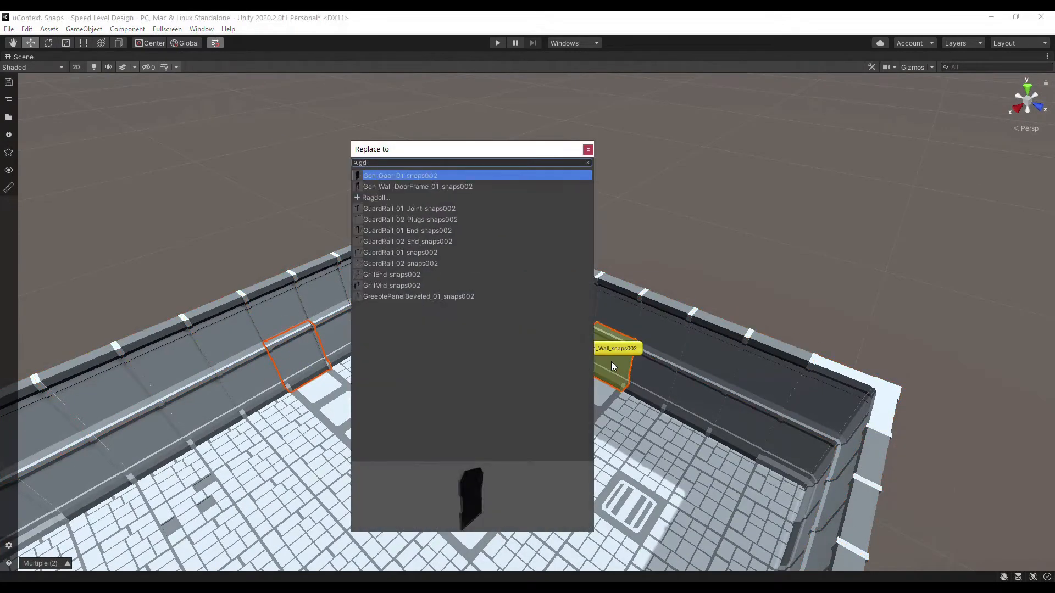
{"action": "key", "text": "Return"}
{"action": "left_click", "coordinate": [146, 45]}
{"action": "key", "text": "ctrl+shift+Left"}
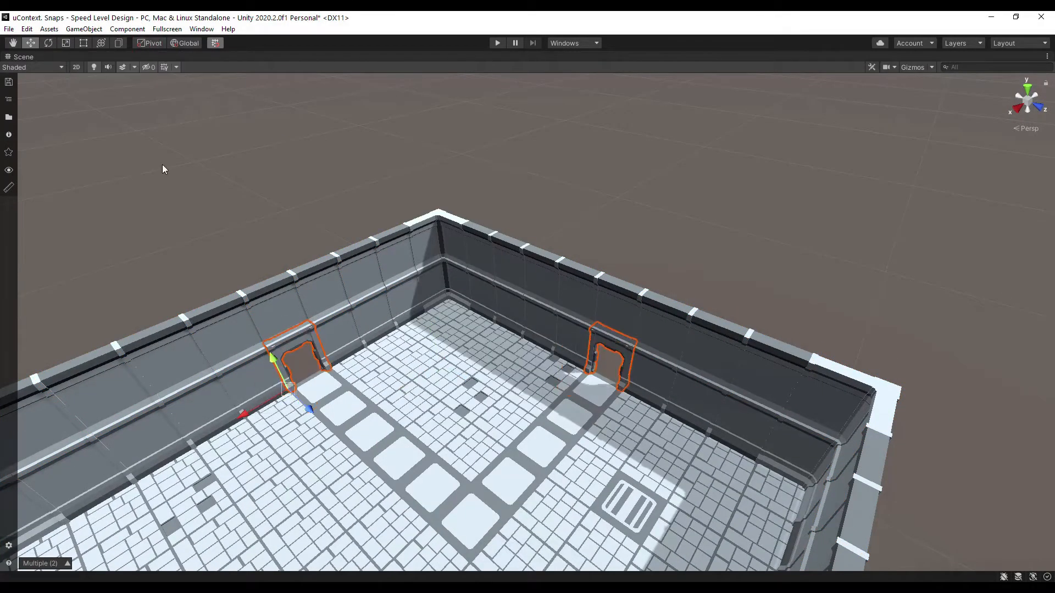
- Place a Gen_Door_01_snaps002 door inside each of the two door frames
{"action": "right_click", "coordinate": [310, 378], "text": "ctrl+shift"}
{"action": "type", "text": "gd"}
{"action": "key", "text": "Return"}
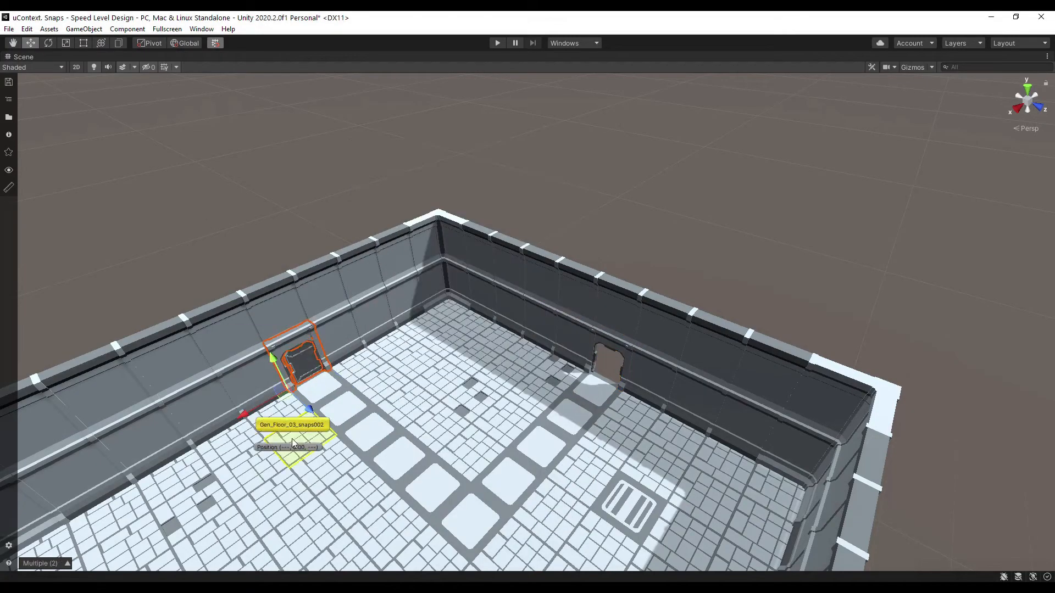
{"action": "left_click", "coordinate": [291, 446]}
{"action": "left_click", "coordinate": [189, 498]}
{"action": "right_click", "coordinate": [609, 378], "text": "ctrl+shift"}
{"action": "key", "text": "Return"}
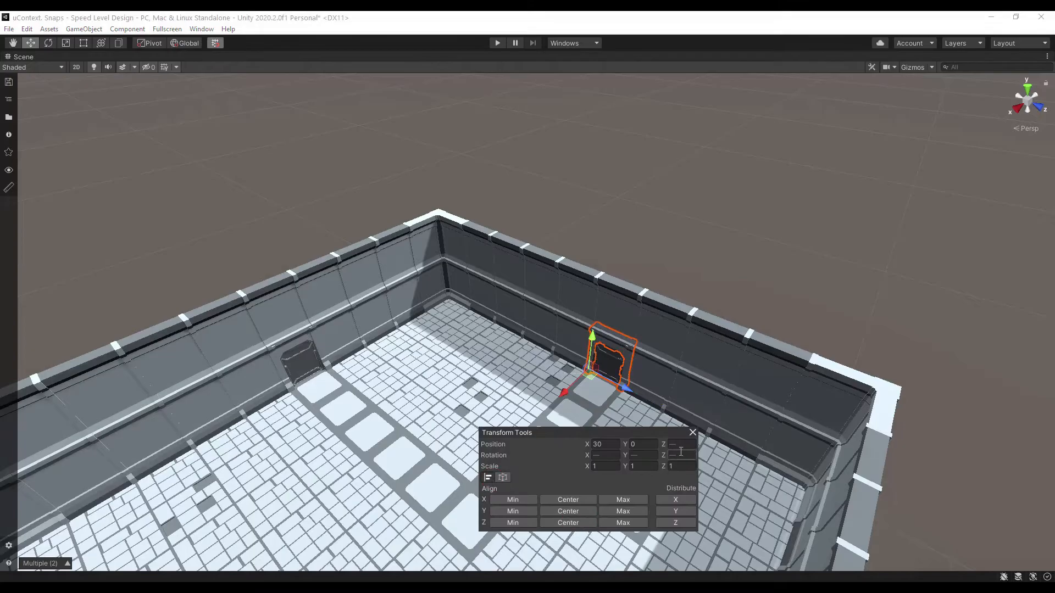
- Add a Deck_Wall_snaps002 partition across the rear part of the room
{"action": "left_click_drag", "start_coordinate": [691, 433], "coordinate": [640, 256], "text": "alt"}
{"action": "right_click", "coordinate": [350, 265], "text": "ctrl+shift"}
{"action": "key", "text": "Return"}
- Replace one section of the partition wall with a deck window wall
{"action": "left_click", "coordinate": [420, 243]}
{"action": "key", "text": "ctrl+h"}
{"action": "type", "text": "window"}
{"action": "key", "text": "Down"}
{"action": "key", "text": "Return"}
- Replace a partition section near the opposite side wall with Deck_WallDoorFrame_02_snaps002
{"action": "left_click", "coordinate": [610, 228]}
{"action": "key", "text": "ctrl+h"}
{"action": "type", "text": "door"}
{"action": "key", "text": "Down"}
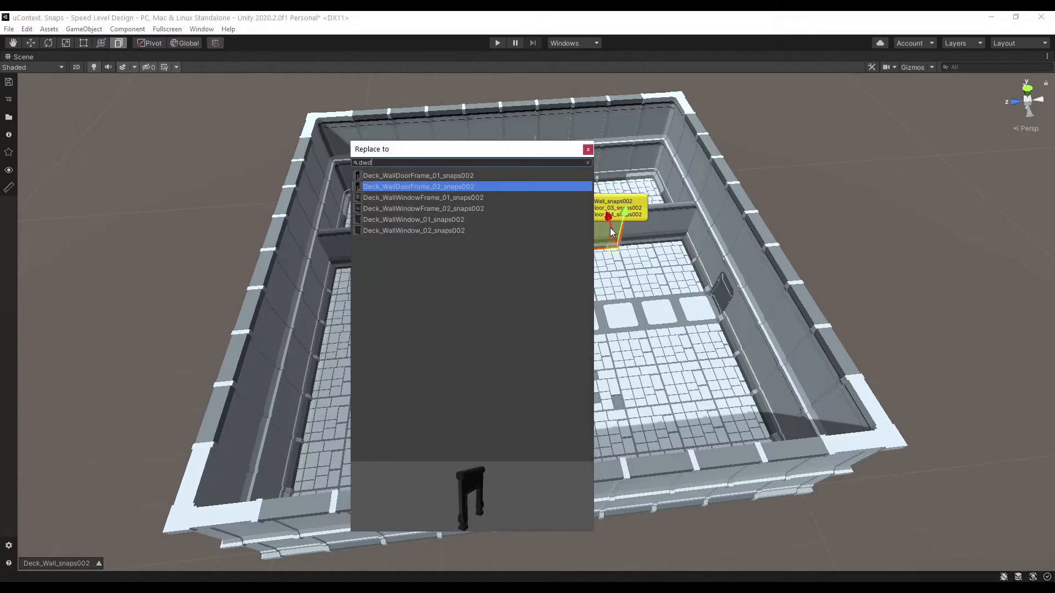
{"action": "key", "text": "Return"}
{"action": "right_click", "coordinate": [611, 228]}
- Place Hale_Floor_01_Side_snaps002 on top of the partition's end and repeat it across to form the upper deck
{"action": "right_click", "coordinate": [338, 229], "text": "ctrl+shift"}
{"action": "key", "text": "Return"}
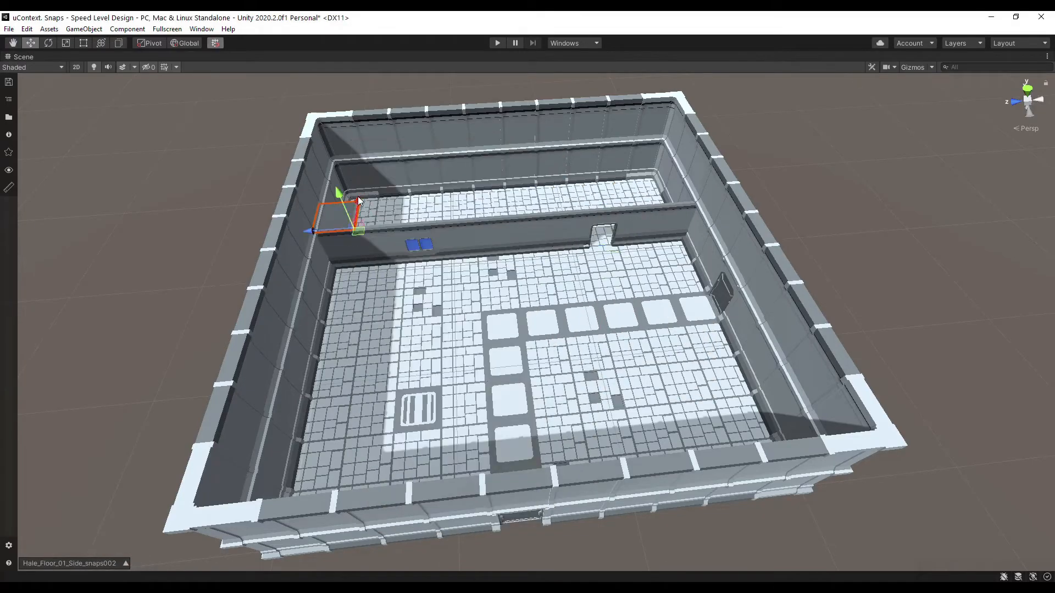
{"action": "left_click_drag", "start_coordinate": [358, 235], "coordinate": [694, 236]}
- Add Deck_Stairs_01_snaps002 on the lower floor and move it against the partition so it reaches the upper deck
{"action": "right_click", "coordinate": [382, 288], "text": "ctrl+shift"}
{"action": "type", "text": "ds"}
{"action": "key", "text": "Down"}
{"action": "key", "text": "Down"}
{"action": "key", "text": "Return"}
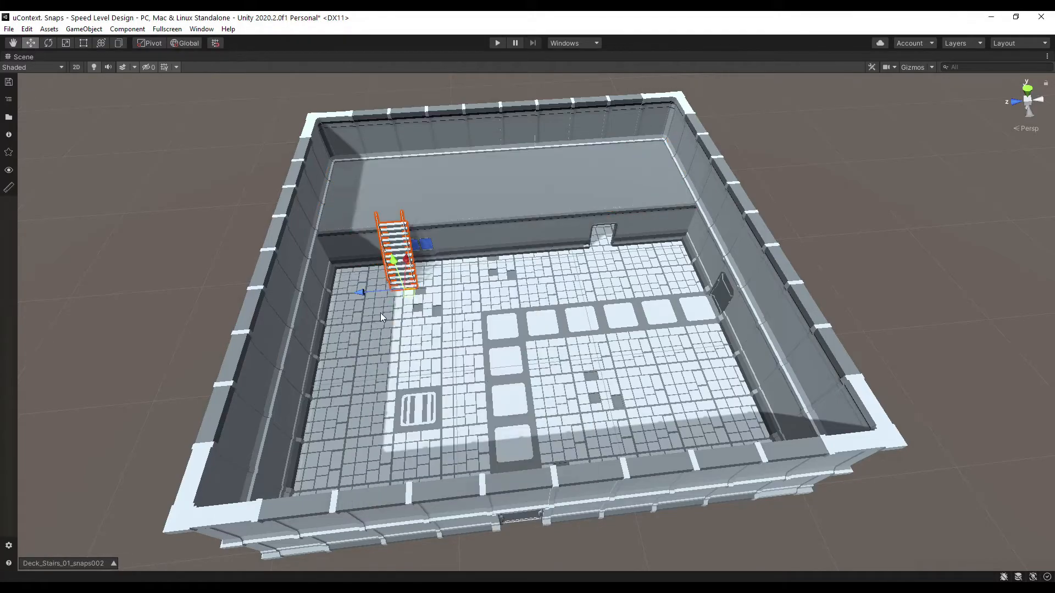
{"action": "left_click_drag", "start_coordinate": [422, 315], "coordinate": [400, 314]}
{"action": "key", "text": "f"}
{"action": "left_click_drag", "start_coordinate": [371, 269], "coordinate": [165, 226], "text": "alt"}
{"action": "left_click_drag", "start_coordinate": [443, 444], "coordinate": [444, 422]}
{"action": "left_click_drag", "start_coordinate": [486, 453], "coordinate": [608, 516]}
- Place a support piece on the floor near the stairs and repeat it upward to form a tall pillar
{"action": "scroll", "coordinate": [460, 456], "scroll_direction": "down", "scroll_amount": 3}
{"action": "scroll", "coordinate": [608, 516], "scroll_direction": "down", "scroll_amount": 6}
{"action": "right_click", "coordinate": [513, 429], "text": "ctrl+shift"}
{"action": "key", "text": "Return"}
{"action": "left_click", "coordinate": [118, 44]}
{"action": "left_click_drag", "start_coordinate": [511, 392], "coordinate": [509, 253]}
- Stack vertical support pieces on the open floor into a column and replace its middle section with a truss piece
{"action": "left_click_drag", "start_coordinate": [789, 531], "coordinate": [776, 414], "text": "alt"}
{"action": "middle_click_drag", "start_coordinate": [776, 413], "coordinate": [618, 386]}
{"action": "right_click", "coordinate": [618, 385], "text": "ctrl+shift"}
{"action": "type", "text": "vert"}
{"action": "key", "text": "Return"}
{"action": "left_click_drag", "start_coordinate": [618, 385], "coordinate": [604, 336], "text": "alt"}
{"action": "left_click_drag", "start_coordinate": [633, 344], "coordinate": [649, 244]}
{"action": "left_click", "coordinate": [655, 308]}
{"action": "key", "text": "ctrl+h"}
{"action": "key", "text": "Return"}
- Replace the column's top section with a connector piece and rotate it to face across the room
{"action": "left_click", "coordinate": [678, 246]}
{"action": "key", "text": "ctrl+h"}
{"action": "type", "text": "con"}
{"action": "key", "text": "Return"}
{"action": "key", "text": "ctrl+shift+Left"}
{"action": "right_click", "coordinate": [678, 247]}
{"action": "left_click", "coordinate": [662, 247]}
{"action": "left_click", "coordinate": [689, 323]}
- Add a truss piece at the connector, rotate it horizontally, and extend it into a beam across the room
{"action": "left_click_drag", "start_coordinate": [690, 324], "coordinate": [654, 308], "text": "alt"}
{"action": "right_click", "coordinate": [647, 209], "text": "ctrl+shift"}
{"action": "type", "text": "vert"}
{"action": "key", "text": "Return"}
{"action": "left_click", "coordinate": [156, 44]}
{"action": "key", "text": "ctrl+shift+Up"}
{"action": "left_click", "coordinate": [33, 43]}
{"action": "left_click_drag", "start_coordinate": [597, 217], "coordinate": [212, 275]}
- Duplicate the three-piece support column and move the copy to the other end of the truss beam
{"action": "left_click", "coordinate": [120, 45]}
{"action": "left_click", "coordinate": [691, 217]}
{"action": "left_click", "coordinate": [676, 281], "text": "ctrl"}
{"action": "left_click", "coordinate": [660, 328], "text": "ctrl"}
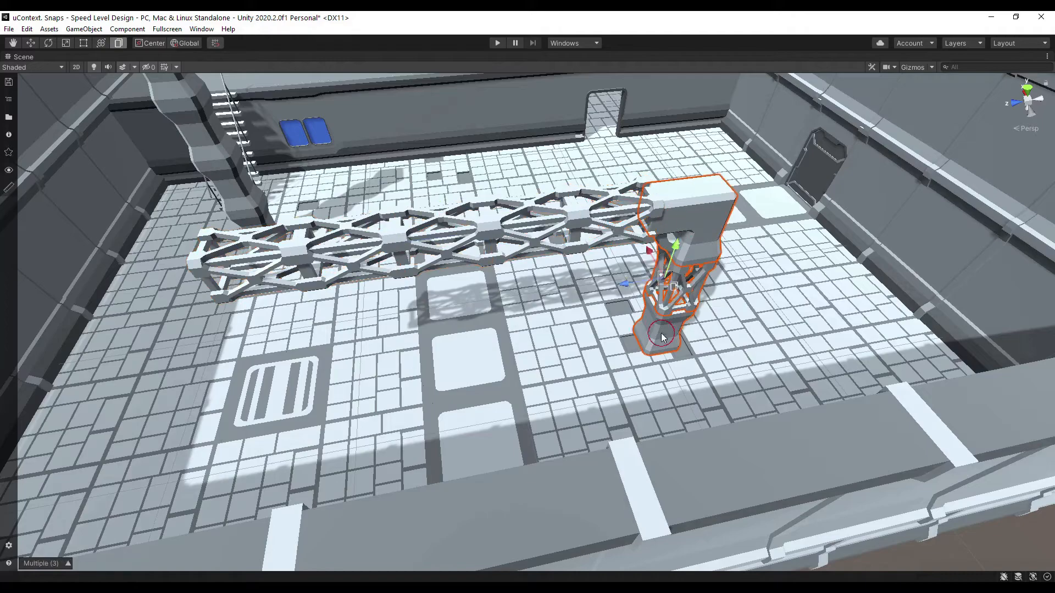
{"action": "left_click", "coordinate": [31, 43]}
{"action": "key", "text": "ctrl+d"}
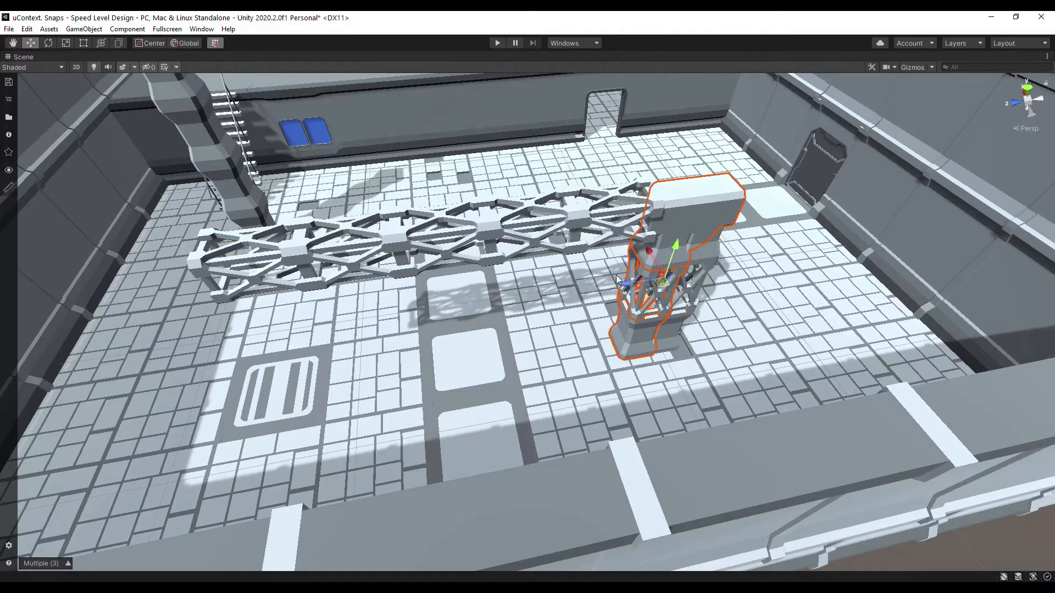
{"action": "left_click_drag", "start_coordinate": [621, 283], "coordinate": [180, 348]}
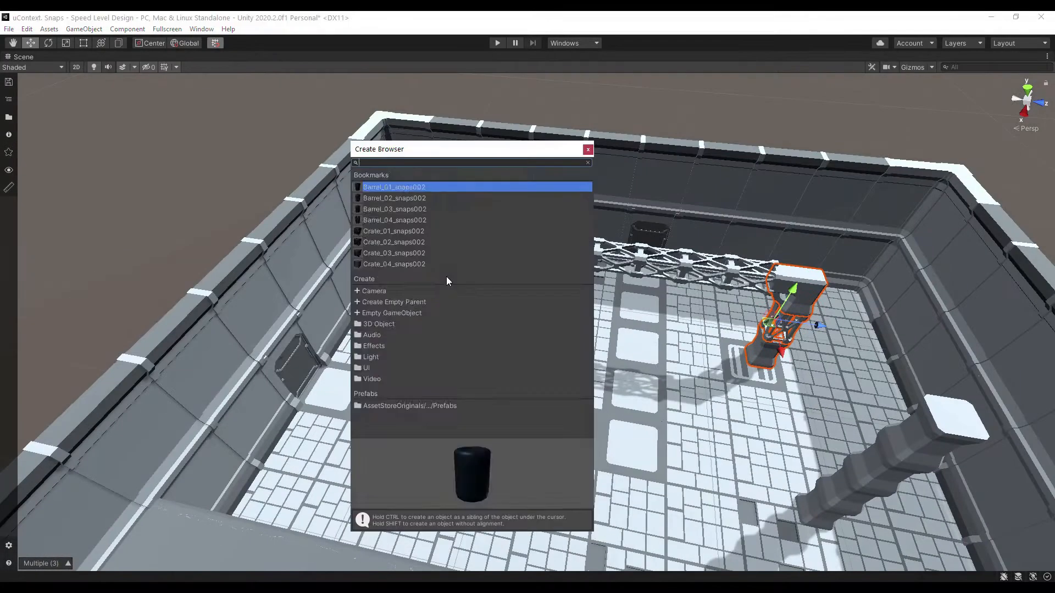
- Add a Wall_Support_Big_snaps002 support at the perimeter wall and move it into place
{"action": "left_click_drag", "start_coordinate": [467, 274], "coordinate": [220, 270], "text": "alt"}
{"action": "left_click_drag", "start_coordinate": [547, 210], "coordinate": [482, 234]}
{"action": "right_click_drag", "start_coordinate": [483, 234], "coordinate": [582, 49]}
{"action": "key", "text": "w"}
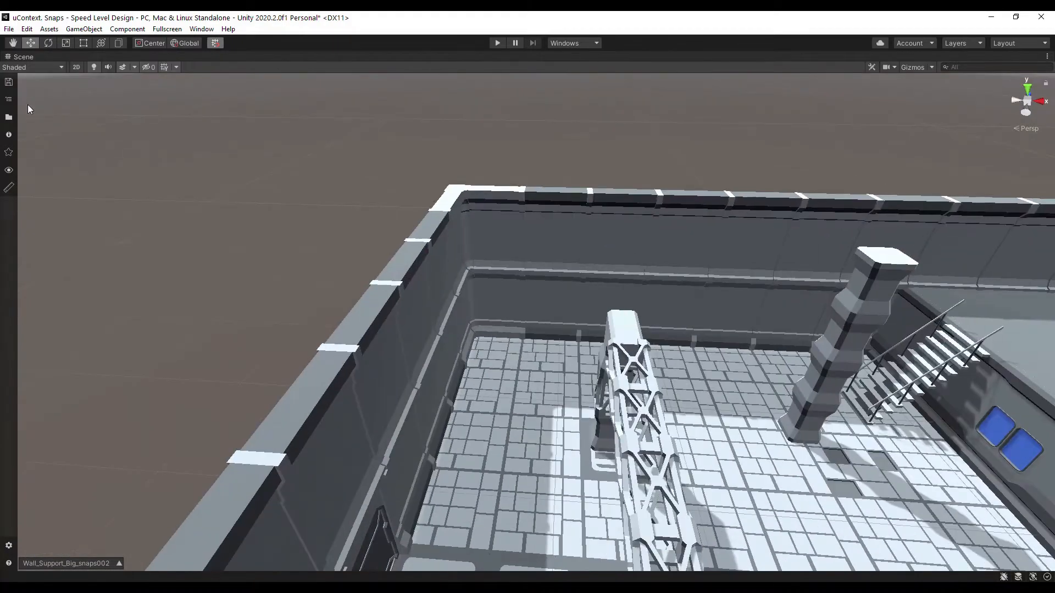
- Open the bookmarked assets and place a Crate_01_snaps002 crate on the floor near the room's corner
{"action": "left_click", "coordinate": [9, 152]}
{"action": "left_click", "coordinate": [222, 149]}
{"action": "left_click_drag", "start_coordinate": [936, 262], "coordinate": [935, 515]}
{"action": "left_click_drag", "start_coordinate": [1015, 225], "coordinate": [522, 360]}
{"action": "left_click_drag", "start_coordinate": [519, 389], "coordinate": [566, 364]}
- Duplicate the Crate_01_snaps002 crate several times and shift and rotate the copies into a loose pile
{"action": "key", "text": "ctrl+d"}
{"action": "left_click_drag", "start_coordinate": [503, 370], "coordinate": [517, 381]}
{"action": "left_click_drag", "start_coordinate": [566, 359], "coordinate": [599, 393]}
{"action": "key", "text": "ctrl+d"}
{"action": "key", "text": "ctrl+d"}
{"action": "left_click_drag", "start_coordinate": [525, 379], "coordinate": [527, 375]}
{"action": "key", "text": "ctrl+d"}
{"action": "left_click_drag", "start_coordinate": [538, 323], "coordinate": [538, 306]}
{"action": "left_click_drag", "start_coordinate": [548, 357], "coordinate": [549, 349]}
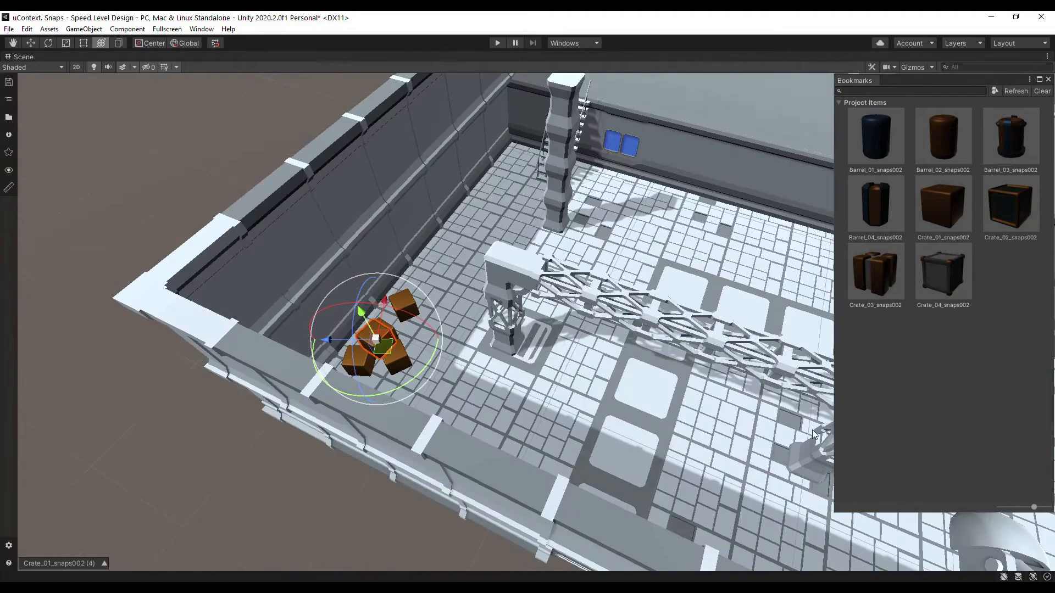
- Arrange Barrel_01_snaps002 copies beside the truss support and place a barrel group with Barrel_02_snaps002 at the tall pillar
{"action": "left_click", "coordinate": [502, 364]}
{"action": "left_click_drag", "start_coordinate": [534, 353], "coordinate": [528, 358]}
{"action": "left_click_drag", "start_coordinate": [523, 403], "coordinate": [490, 401]}
{"action": "key", "text": "ctrl+d"}
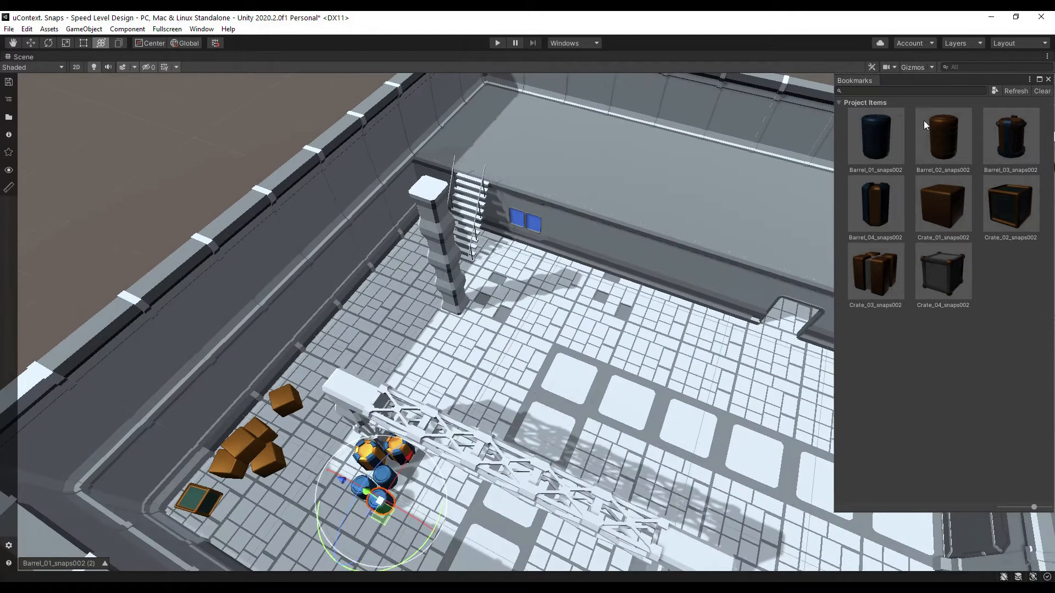
{"action": "left_click_drag", "start_coordinate": [925, 125], "coordinate": [469, 357]}
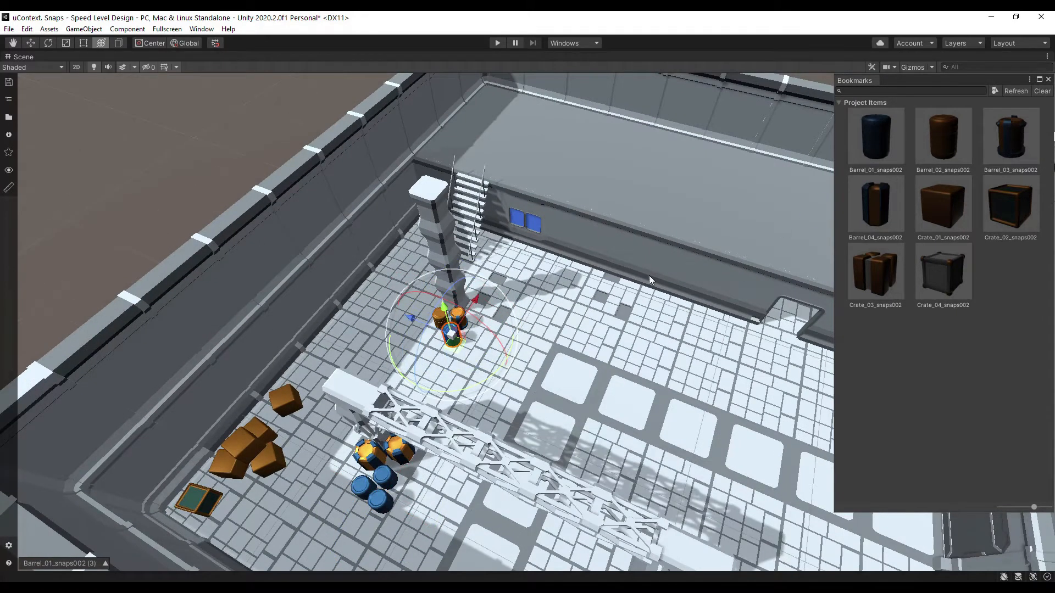
{"action": "left_click_drag", "start_coordinate": [352, 318], "coordinate": [344, 316]}
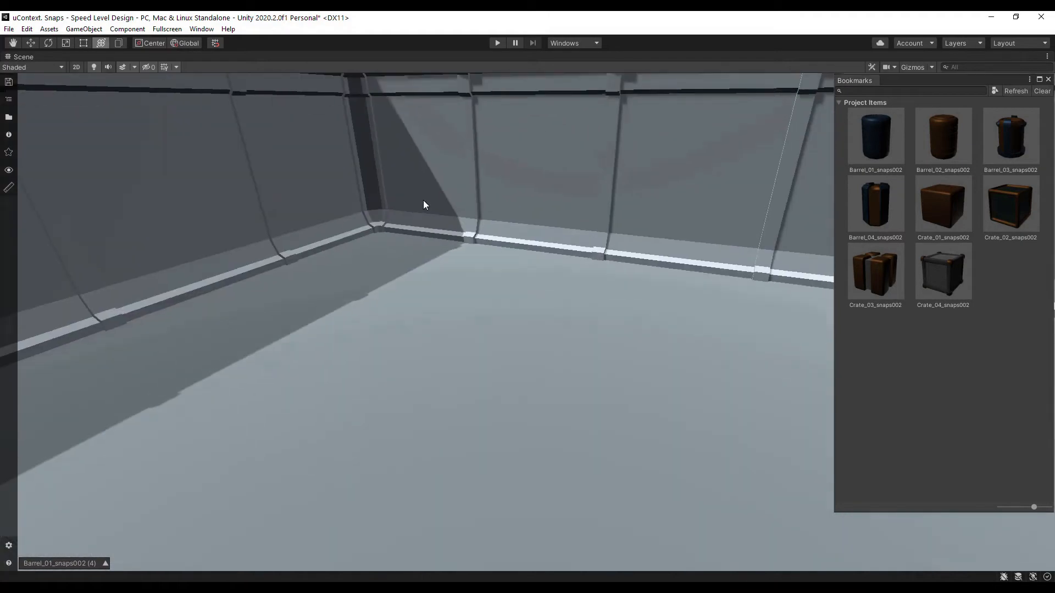
- Place Crate_04_snaps002, Crate_03_snaps002 and Barrel_01_snaps002 in one corner of the upper deck
{"action": "left_click_drag", "start_coordinate": [923, 275], "coordinate": [379, 263]}
{"action": "left_click_drag", "start_coordinate": [875, 272], "coordinate": [457, 266]}
{"action": "left_click_drag", "start_coordinate": [875, 138], "coordinate": [341, 288]}
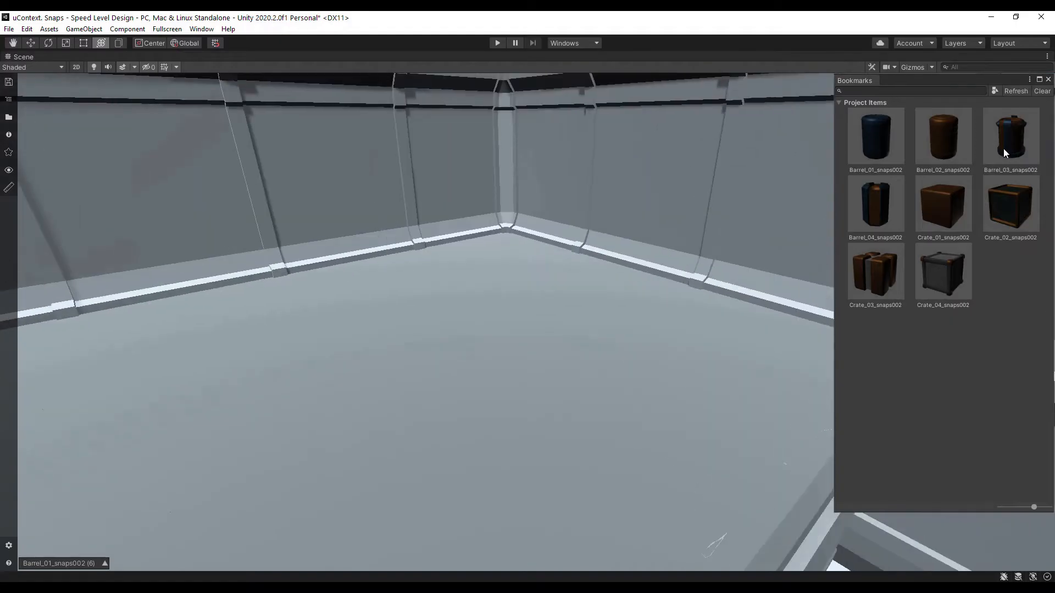
- Place Barrel_03_snaps002 near the upper deck's other corner, duplicate it into a small group, and close the bookmarks
{"action": "left_click_drag", "start_coordinate": [1002, 151], "coordinate": [432, 270]}
{"action": "key", "text": "ctrl+d"}
{"action": "left_click_drag", "start_coordinate": [306, 274], "coordinate": [20, 301]}
{"action": "left_click", "coordinate": [1049, 79]}
{"action": "left_click_drag", "start_coordinate": [706, 503], "coordinate": [605, 464], "text": "alt"}
{"action": "scroll", "coordinate": [605, 464], "scroll_direction": "down", "scroll_amount": 4}
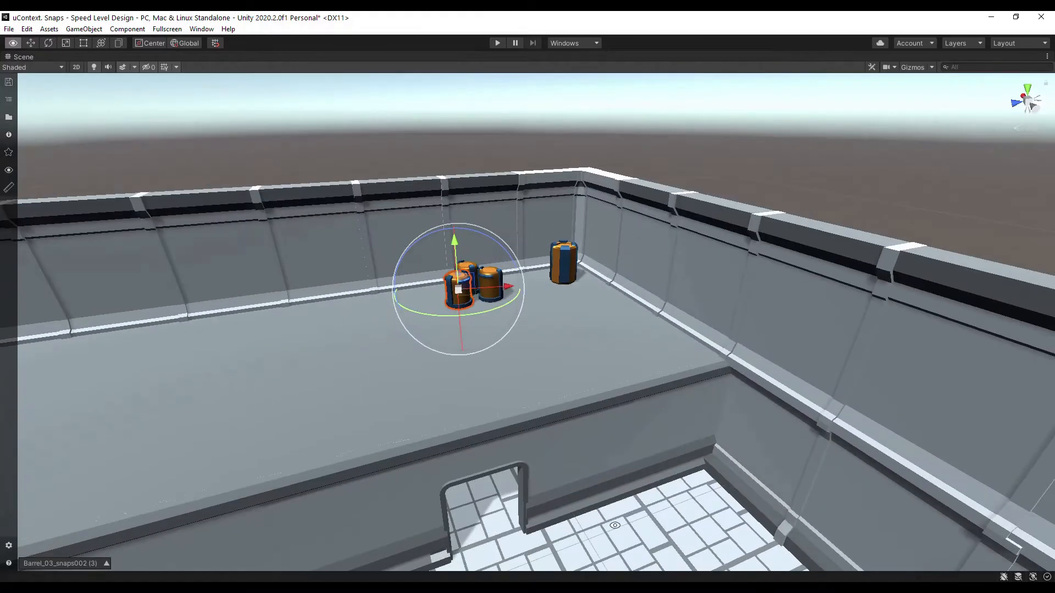
- Place a row of GuardRail_01_Joint_snaps002 sections on the floor along the paved path between the side door and the path's bend
{"action": "scroll", "coordinate": [615, 524], "scroll_direction": "down", "scroll_amount": 5}
{"action": "left_click_drag", "start_coordinate": [615, 523], "coordinate": [417, 503], "text": "alt"}
{"action": "scroll", "coordinate": [416, 497], "scroll_direction": "down", "scroll_amount": 2}
{"action": "left_click", "coordinate": [215, 43]}
{"action": "left_click", "coordinate": [418, 417]}
{"action": "key", "text": "Return"}
{"action": "left_click", "coordinate": [569, 428]}
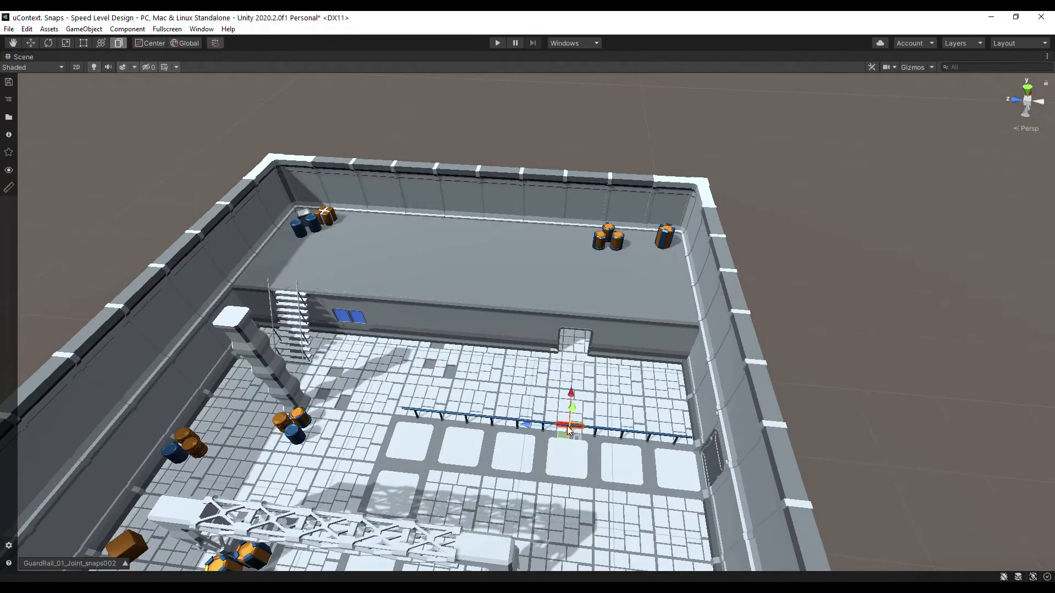
- Replace the end sections of the path railing with GuardRail_01_End_snaps002 and switch the handle position to Pivot
{"action": "key", "text": "ctrl+h"}
{"action": "type", "text": "gre"}
{"action": "key", "text": "Return"}
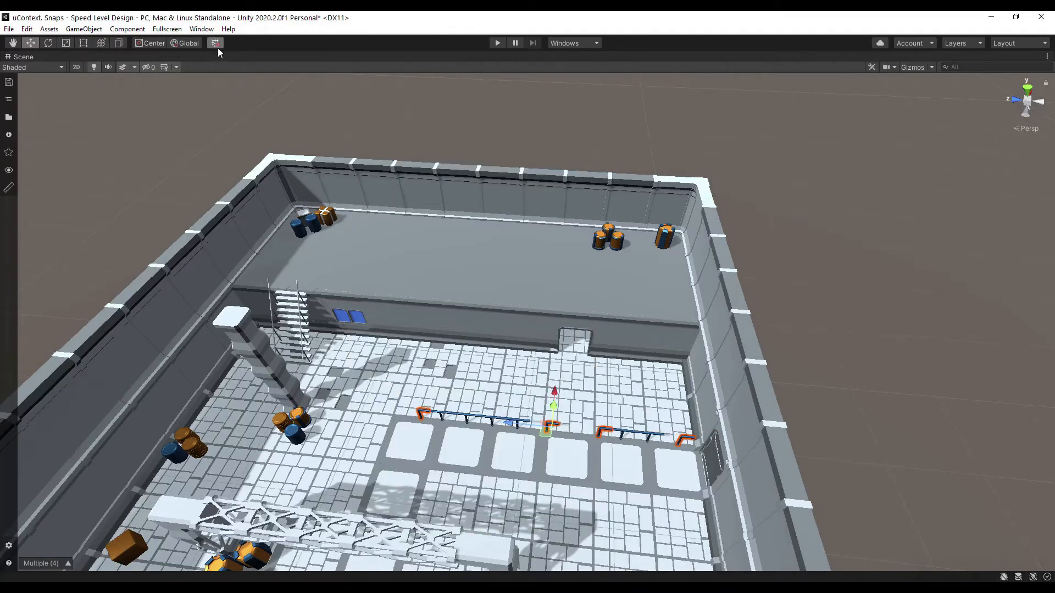
{"action": "left_click", "coordinate": [555, 430], "text": "shift"}
{"action": "left_click", "coordinate": [148, 43]}
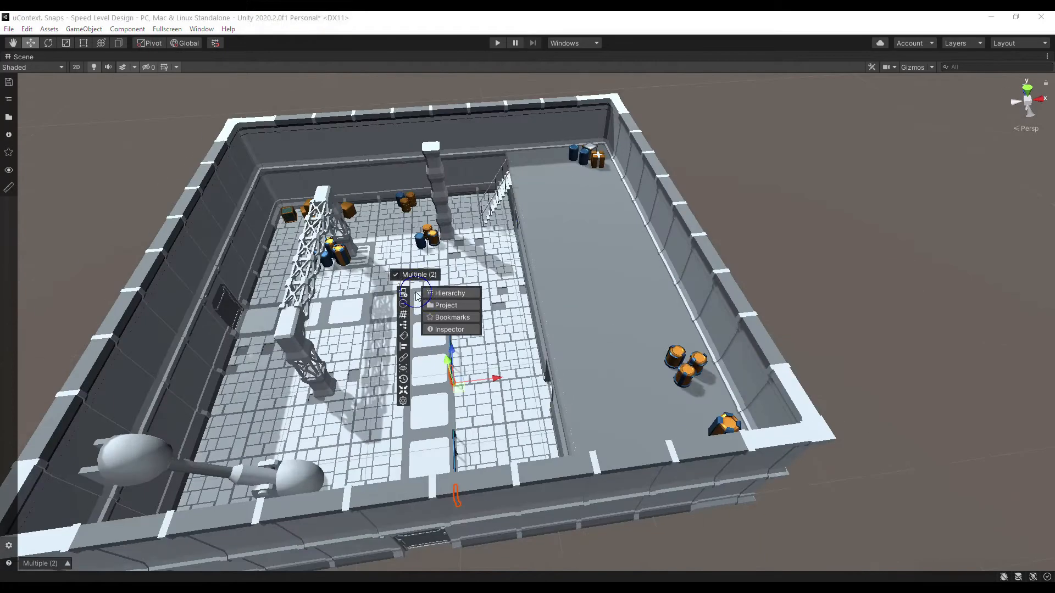
- Create a row of five guard rail sections along the path branch that runs under the truss
{"action": "left_click", "coordinate": [447, 434]}
{"action": "key", "text": "ctrl+shift+n"}
{"action": "type", "text": "gr2"}
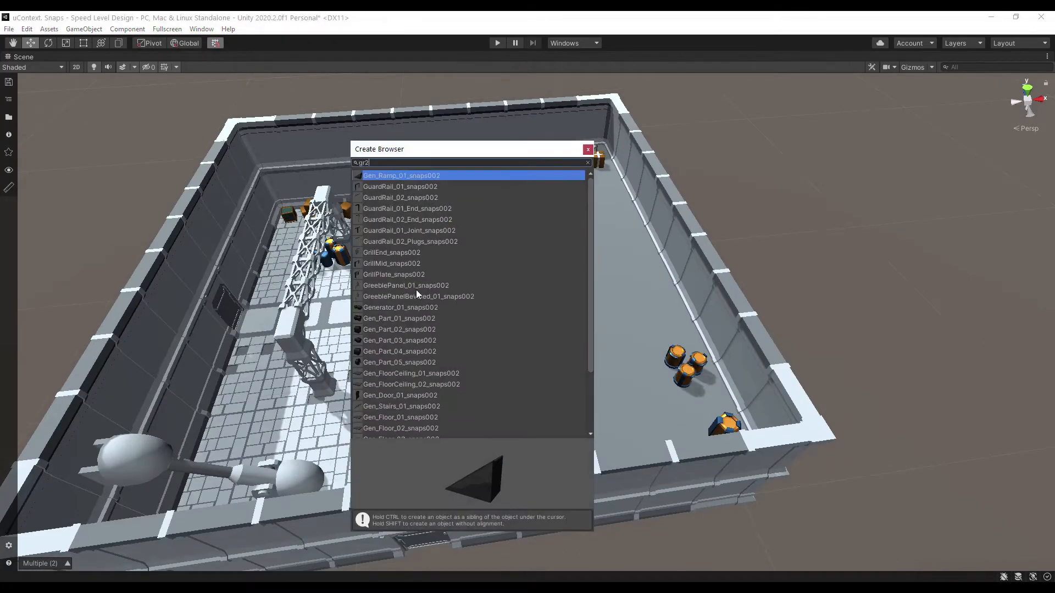
{"action": "key", "text": "Down"}
{"action": "key", "text": "Return"}
{"action": "key", "text": "u"}
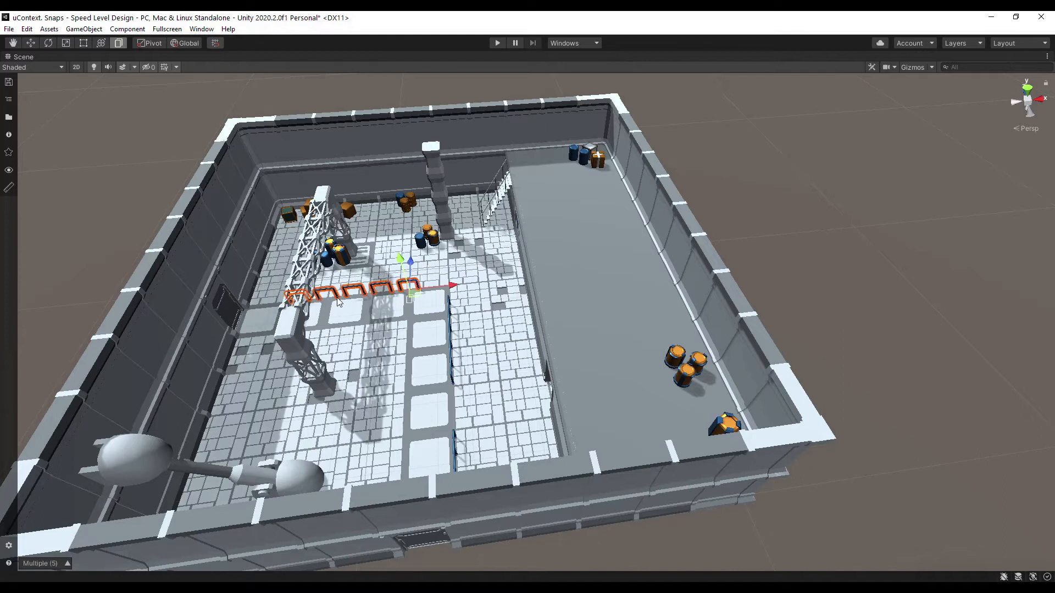
- Place GuardRail_01_Joint_snaps002 sections along the upper deck's edge from the stairs to the far wall
{"action": "left_click_drag", "start_coordinate": [338, 301], "coordinate": [626, 307], "text": "alt"}
{"action": "right_click", "coordinate": [283, 330]}
{"action": "left_click", "coordinate": [271, 350]}
{"action": "left_click", "coordinate": [296, 448]}
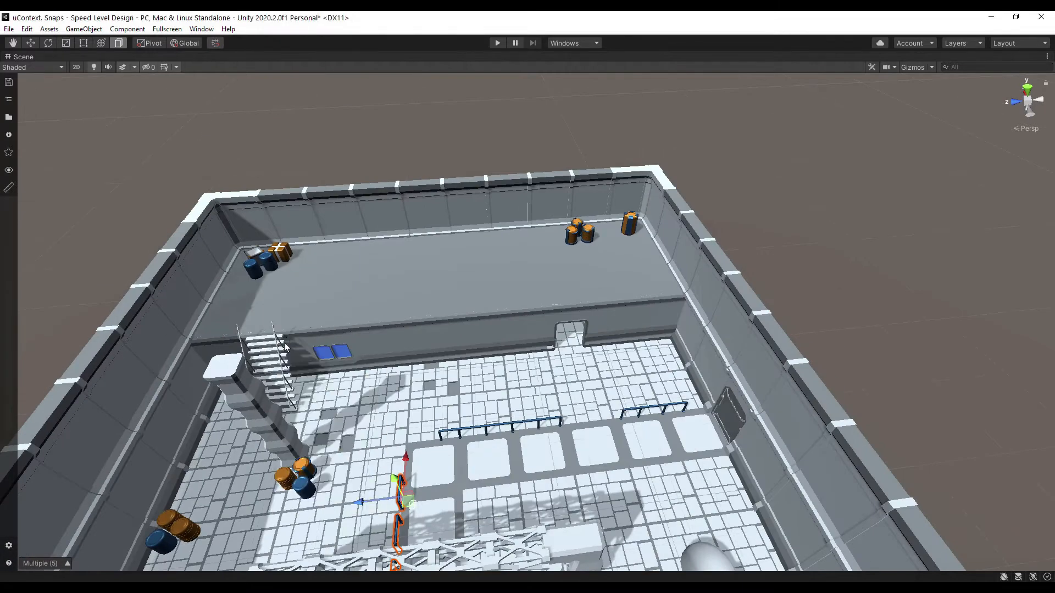
{"action": "key", "text": "ctrl+shift+n"}
{"action": "type", "text": "joint"}
{"action": "key", "text": "Return"}
{"action": "left_click_drag", "start_coordinate": [283, 328], "coordinate": [638, 314]}
- Add a short guard rail on the upper deck's edge between the stairs and the nearby side wall
{"action": "middle_click_drag", "start_coordinate": [315, 340], "coordinate": [473, 336]}
{"action": "key", "text": "ctrl+shift+n"}
{"action": "type", "text": "gr"}
{"action": "key", "text": "Down"}
{"action": "key", "text": "Return"}
{"action": "scroll", "coordinate": [471, 333], "scroll_direction": "down", "scroll_amount": 1, "text": "ctrl+shift"}
{"action": "left_click_drag", "start_coordinate": [471, 332], "coordinate": [399, 342]}
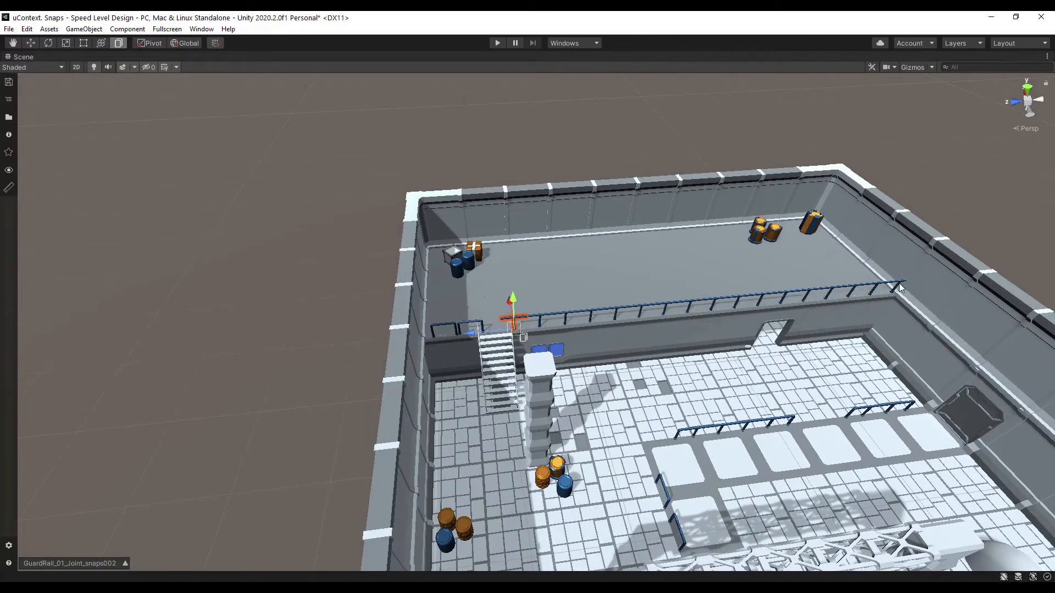
- Replace both end sections of the long deck railing with GuardRail_01_End_snaps002 and fit the far end piece against the wall
{"action": "key", "text": "ctrl+h"}
{"action": "type", "text": "gr"}
{"action": "key", "text": "Down"}
{"action": "key", "text": "Return"}
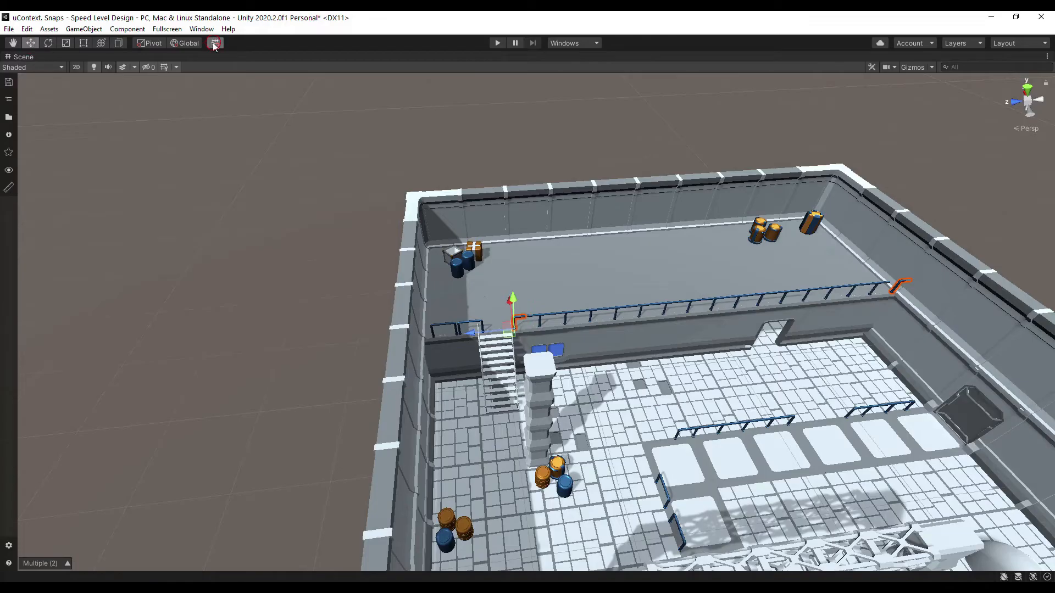
{"action": "left_click", "coordinate": [902, 285]}
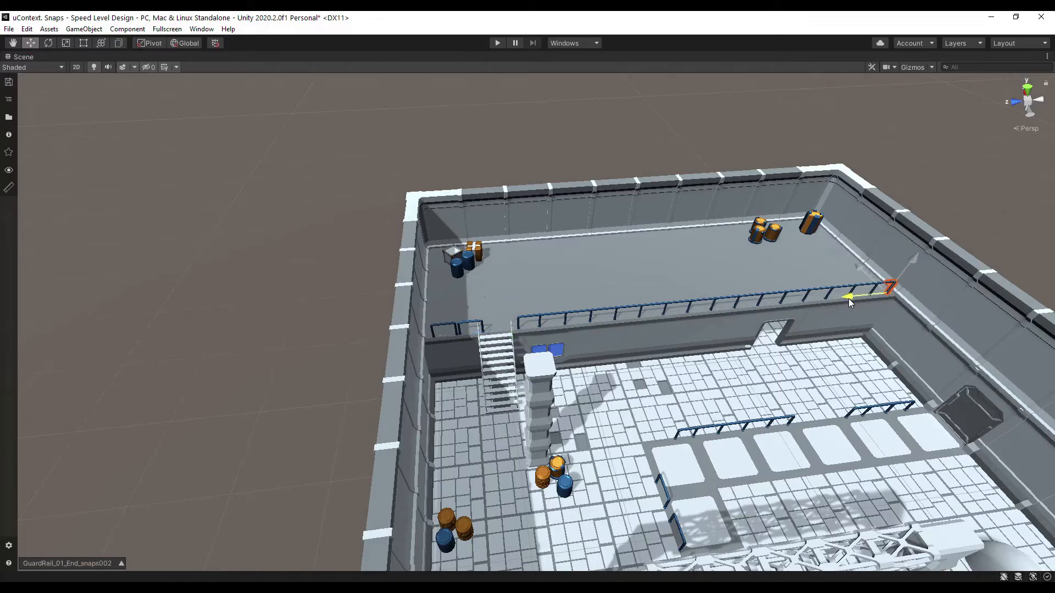
{"action": "left_click", "coordinate": [14, 101]}
{"action": "mouse_move", "coordinate": [234, 123]}
{"action": "left_mouse_down"}
{"action": "mouse_move", "coordinate": [234, 236]}
{"action": "mouse_move", "coordinate": [232, 110]}
{"action": "left_mouse_up"}
{"action": "left_click", "coordinate": [230, 98]}
- Select all prefab instances of the two floor tile types and group them as Floor
{"action": "middle_click_drag", "start_coordinate": [591, 423], "coordinate": [469, 287]}
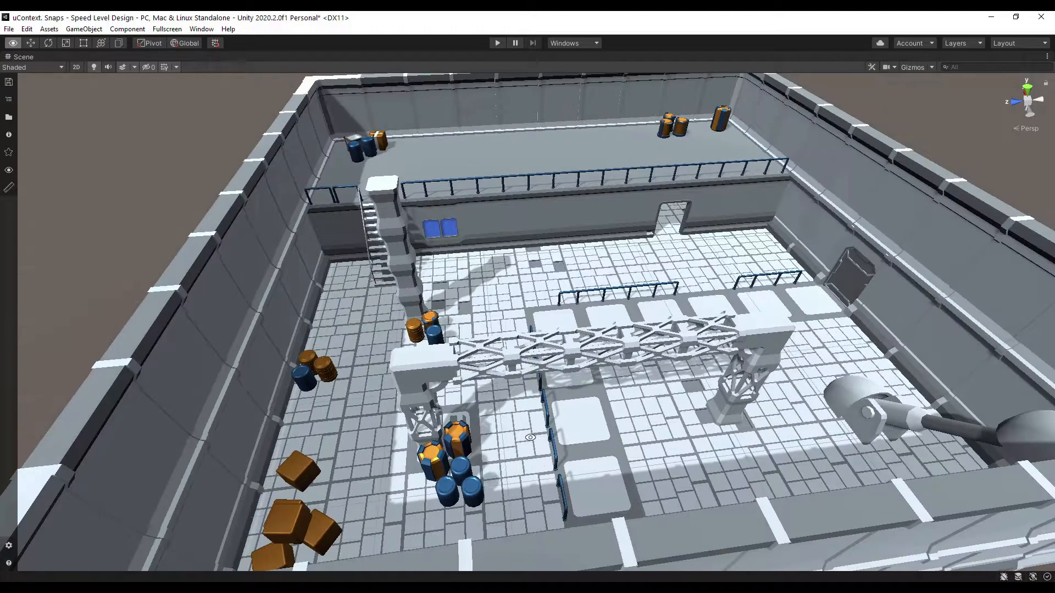
{"action": "left_click_drag", "start_coordinate": [470, 287], "coordinate": [438, 296], "text": "alt"}
{"action": "left_click", "coordinate": [442, 421]}
{"action": "left_click", "coordinate": [486, 431], "text": "shift"}
{"action": "left_click", "coordinate": [26, 29]}
{"action": "left_click", "coordinate": [91, 145]}
{"action": "key", "text": "ctrl+g"}
{"action": "type", "text": "Floor"}
{"action": "key", "text": "Return"}
- Select all prefab instances of the room's walls and group them as Walls
{"action": "left_click", "coordinate": [818, 109]}
{"action": "left_click", "coordinate": [26, 29]}
{"action": "left_click", "coordinate": [64, 144]}
{"action": "key", "text": "ctrl+g"}
{"action": "key", "text": "Return"}
- Select all prefab instances that make up the upper deck and group them as Balcony
{"action": "left_click", "coordinate": [504, 208]}
{"action": "left_click", "coordinate": [26, 29]}
{"action": "left_click", "coordinate": [71, 143]}
{"action": "key", "text": "ctrl+g"}
{"action": "type", "text": "Balcony"}
{"action": "key", "text": "Return"}
- Select all instances of the pillar, truss and piston support pieces and group them as Strats
{"action": "left_click", "coordinate": [694, 447]}
{"action": "left_click", "coordinate": [828, 449], "text": "shift"}
{"action": "left_click", "coordinate": [27, 29]}
{"action": "left_click", "coordinate": [93, 140]}
{"action": "key", "text": "ctrl+g"}
{"action": "type", "text": "Strats"}
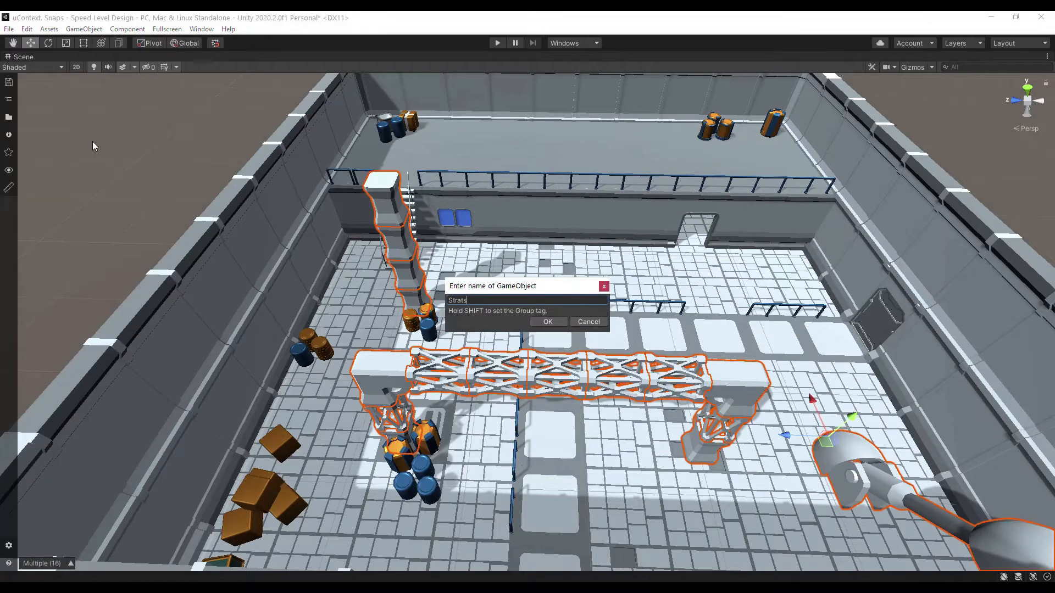
{"action": "key", "text": "Return"}
- Select all prefab instances of the guard rail pieces and group them as Rails
{"action": "left_click", "coordinate": [379, 177]}
{"action": "left_click", "coordinate": [27, 30]}
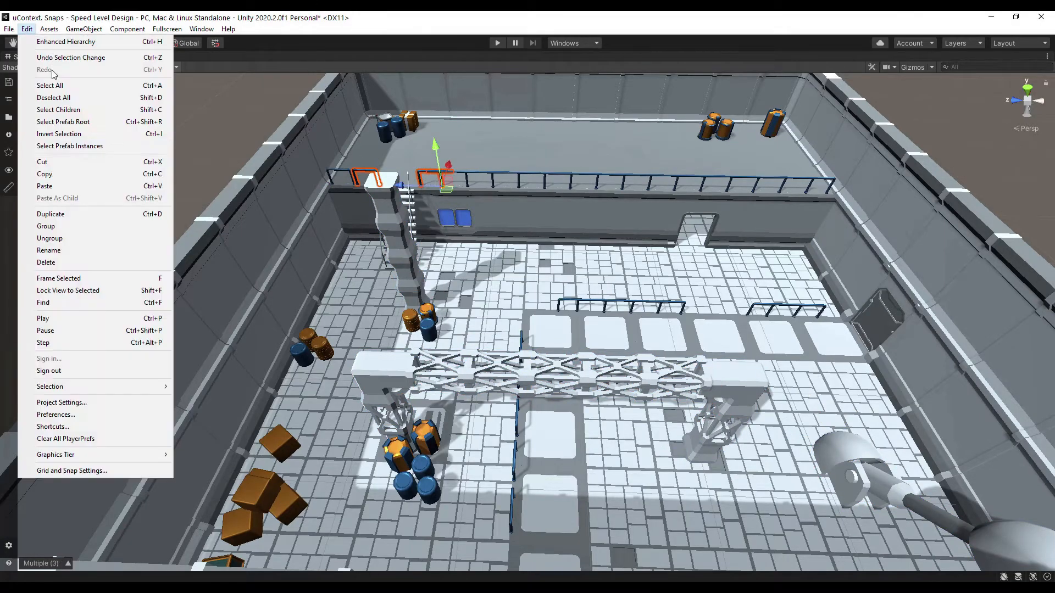
{"action": "left_click", "coordinate": [84, 148]}
{"action": "key", "text": "ctrl+g"}
{"action": "type", "text": "Rails"}
{"action": "key", "text": "Return"}
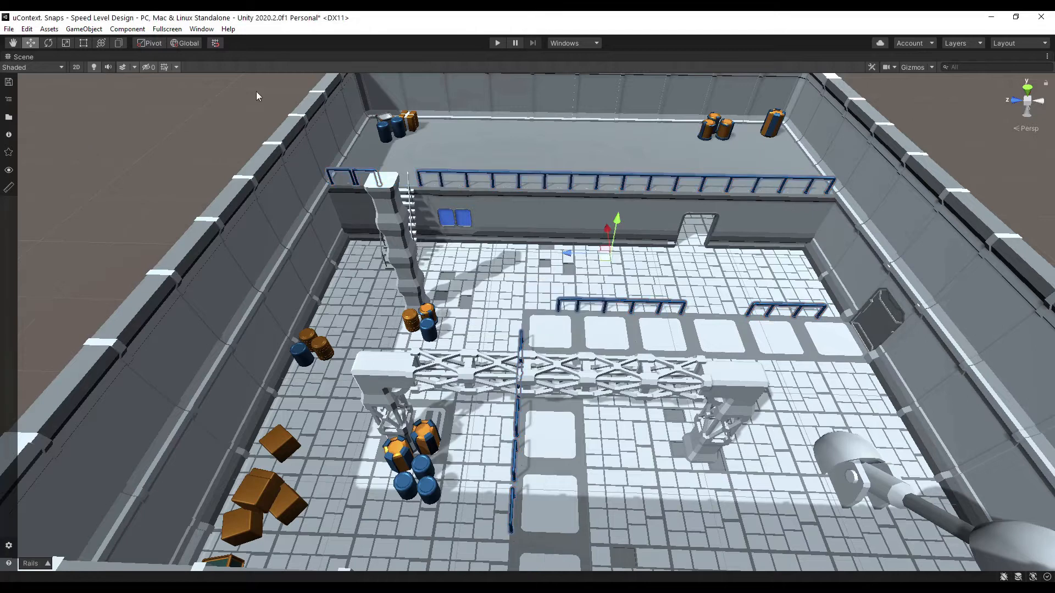
- Select the crates and barrels throughout the level and group them as Props
{"action": "left_click", "coordinate": [381, 140]}
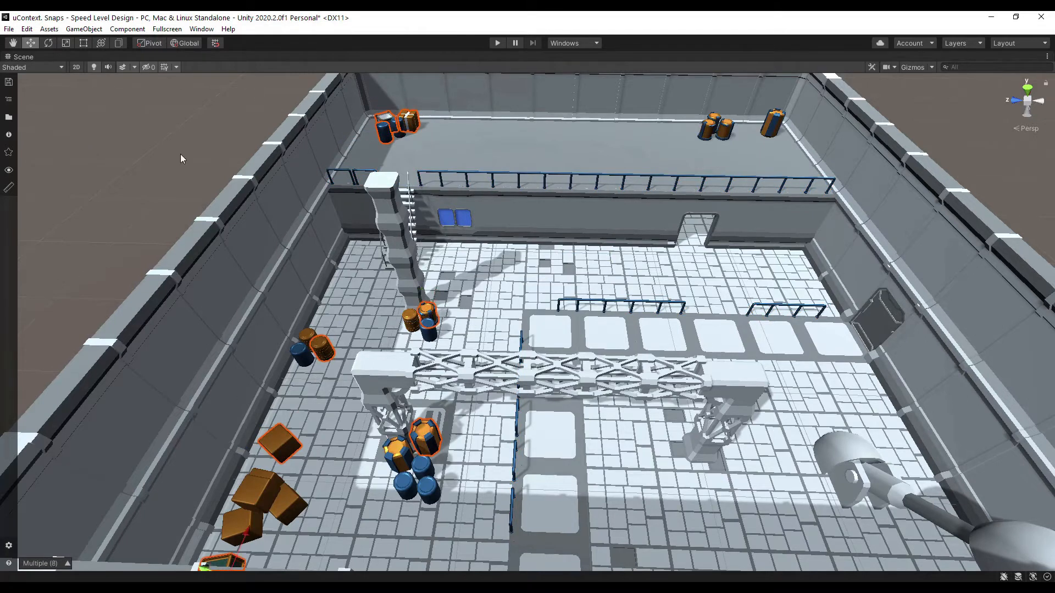
{"action": "key", "text": "ctrl+g"}
{"action": "type", "text": "Props"}
{"action": "key", "text": "Return"}
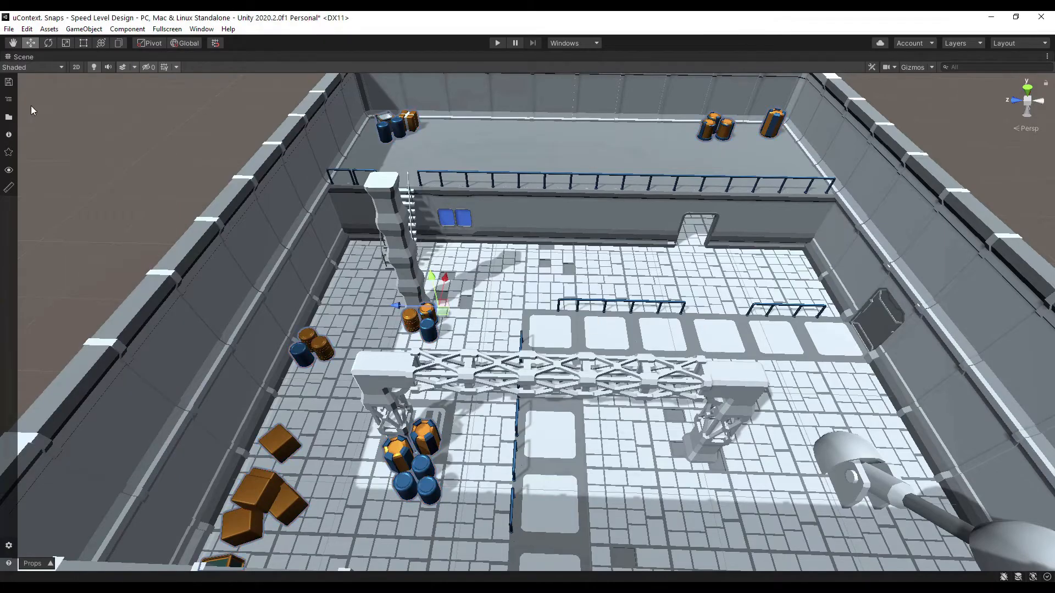
- Check the scene hierarchy, going through the Props, Floor and Balcony groups
{"action": "left_click", "coordinate": [9, 99]}
{"action": "left_click", "coordinate": [46, 189]}
{"action": "left_click", "coordinate": [73, 180]}
{"action": "right_click", "coordinate": [37, 564]}
{"action": "mouse_move", "coordinate": [65, 504]}
{"action": "left_click", "coordinate": [175, 588]}
{"action": "left_click", "coordinate": [102, 136]}
{"action": "right_click", "coordinate": [79, 564]}
{"action": "mouse_move", "coordinate": [126, 480]}
{"action": "left_click", "coordinate": [266, 527]}
{"action": "left_click", "coordinate": [78, 154]}
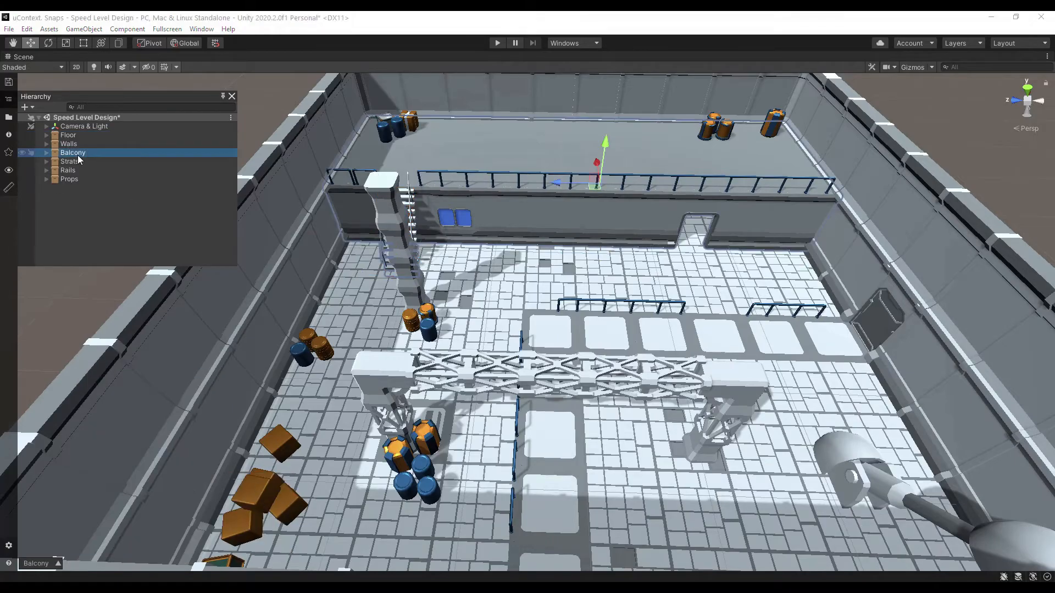
{"action": "right_click", "coordinate": [295, 243]}
{"action": "left_click", "coordinate": [307, 278]}
{"action": "left_click", "coordinate": [343, 347]}
- Place a Pipe_M_Corner_01_snaps002 low on the wall behind the tall pillar and switch the handle position to Center
{"action": "left_click_drag", "start_coordinate": [379, 280], "coordinate": [263, 264], "text": "alt"}
{"action": "scroll", "coordinate": [384, 329], "scroll_direction": "up", "scroll_amount": 5}
{"action": "middle_click_drag", "start_coordinate": [384, 330], "coordinate": [530, 484]}
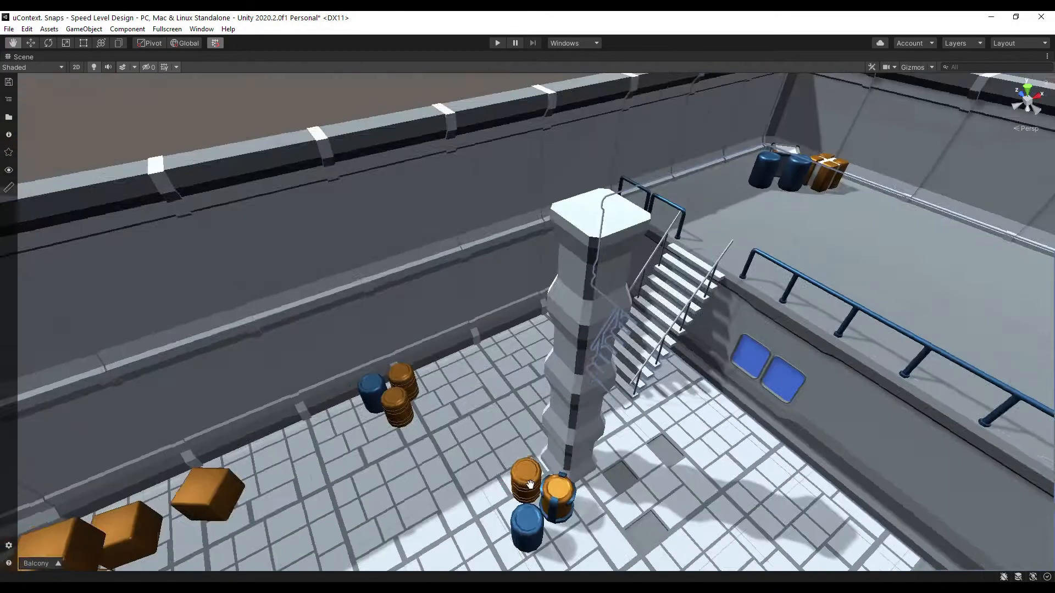
{"action": "left_click_drag", "start_coordinate": [530, 485], "coordinate": [460, 380], "text": "alt"}
{"action": "right_click", "coordinate": [466, 375], "text": "ctrl+shift"}
{"action": "type", "text": "pmc"}
{"action": "key", "text": "Return"}
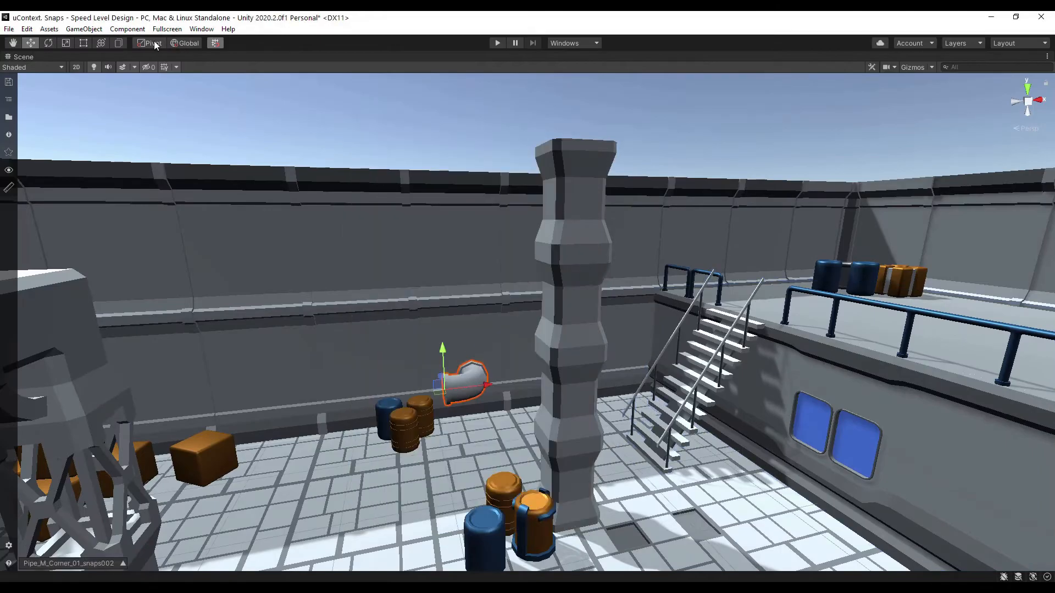
{"action": "left_click", "coordinate": [155, 45]}
- Attach a vertical Pipe_M_snaps002 to the open end of the wall pipe corner
{"action": "left_click_drag", "start_coordinate": [253, 234], "coordinate": [362, 324], "text": "alt"}
{"action": "scroll", "coordinate": [366, 330], "scroll_direction": "up", "scroll_amount": 5}
{"action": "right_click", "coordinate": [367, 331], "text": "ctrl+shift"}
{"action": "type", "text": "pm"}
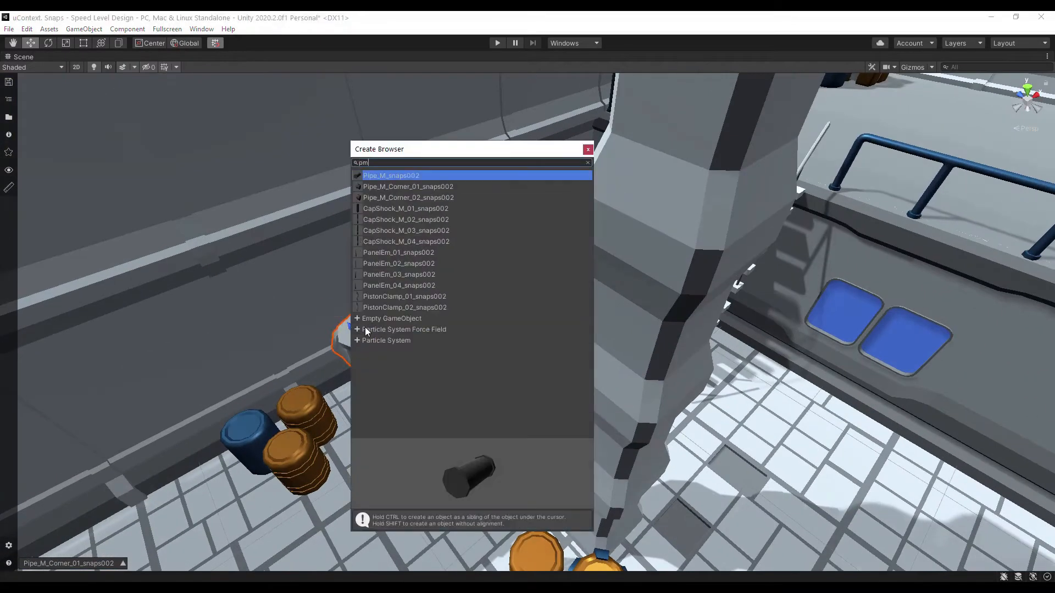
{"action": "key", "text": "Return"}
- Continue the pipe with medium corner pieces above the vertical section and a straight Pipe_M_snaps002 heading toward the stairs
{"action": "right_click", "coordinate": [333, 237], "text": "ctrl+shift"}
{"action": "type", "text": "pmc"}
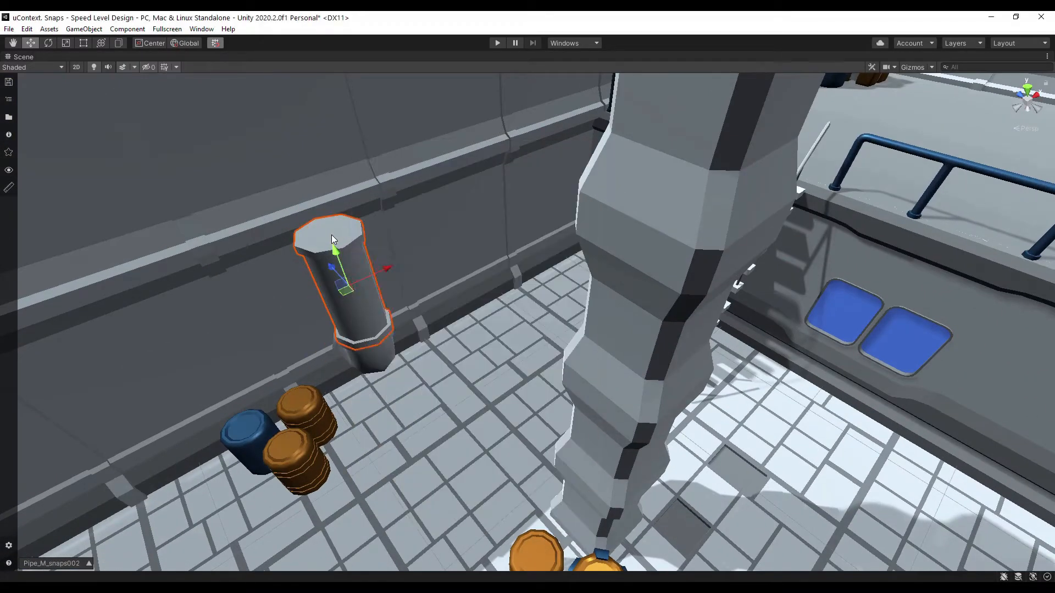
{"action": "key", "text": "Return"}
{"action": "right_click", "coordinate": [335, 196], "text": "ctrl+shift"}
{"action": "key", "text": "Return"}
{"action": "left_click_drag", "start_coordinate": [423, 196], "coordinate": [463, 260], "text": "alt"}
{"action": "right_click", "coordinate": [462, 260], "text": "ctrl+shift"}
{"action": "key", "text": "Return"}
- Extend the large pipe with another straight section, a corner and a final Pipe_M_snaps002 running into the wall above the stairs
{"action": "left_click_drag", "start_coordinate": [664, 255], "coordinate": [546, 315], "text": "alt"}
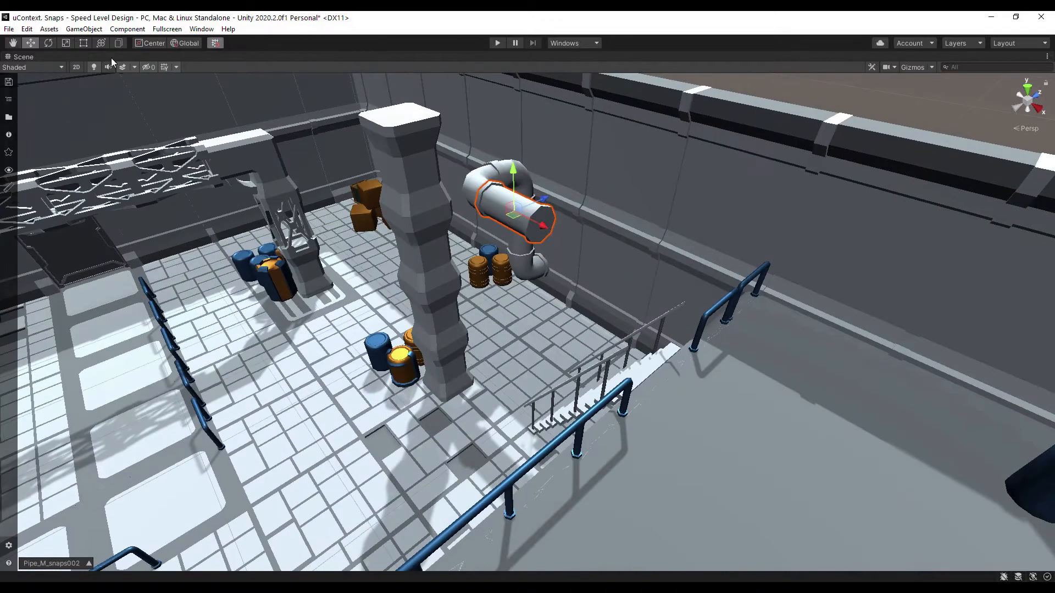
{"action": "left_click_drag", "start_coordinate": [550, 229], "coordinate": [550, 314]}
{"action": "right_click", "coordinate": [652, 275], "text": "ctrl+shift"}
{"action": "key", "text": "Return"}
{"action": "right_click", "coordinate": [515, 342], "text": "ctrl+shift"}
{"action": "key", "text": "Return"}
{"action": "key", "text": "w"}
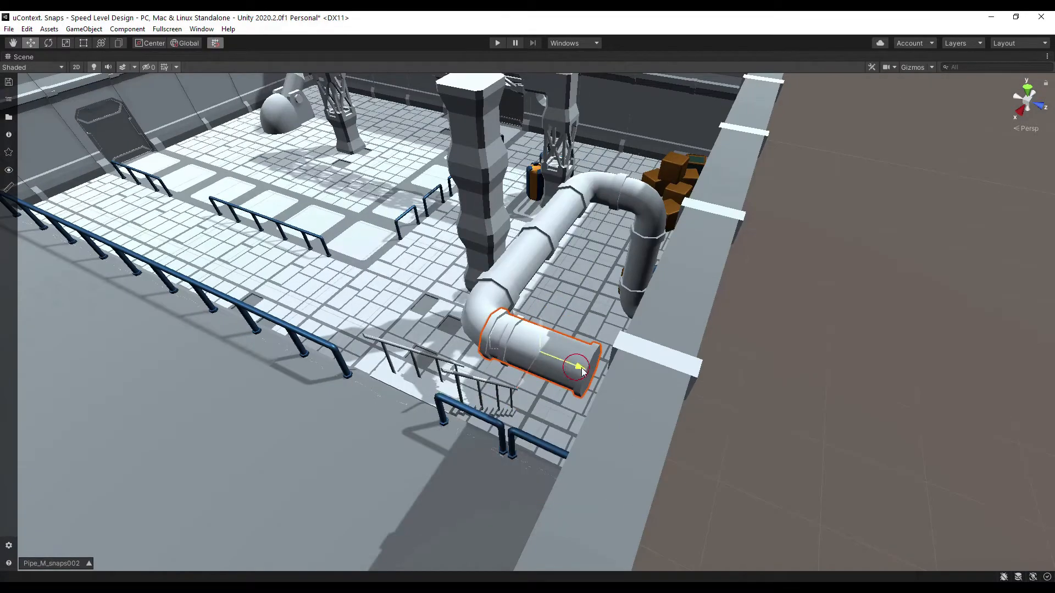
- Select all pieces of the large pipe and group them as Big Pipe
{"action": "left_click", "coordinate": [26, 29]}
{"action": "left_click", "coordinate": [88, 147]}
{"action": "key", "text": "ctrl+g"}
{"action": "type", "text": "Big"}
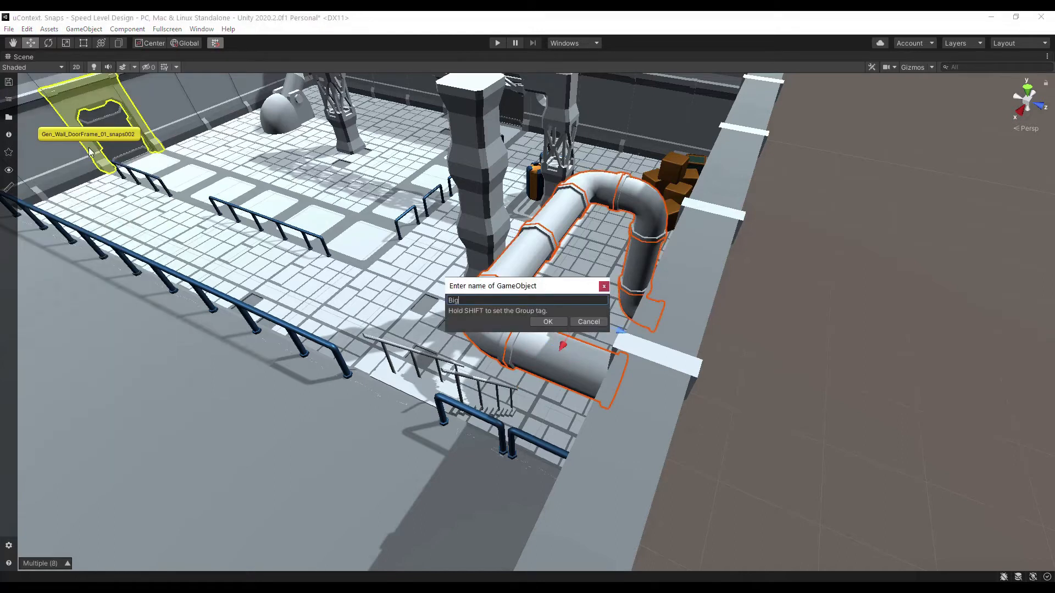
{"action": "key", "text": "Return"}
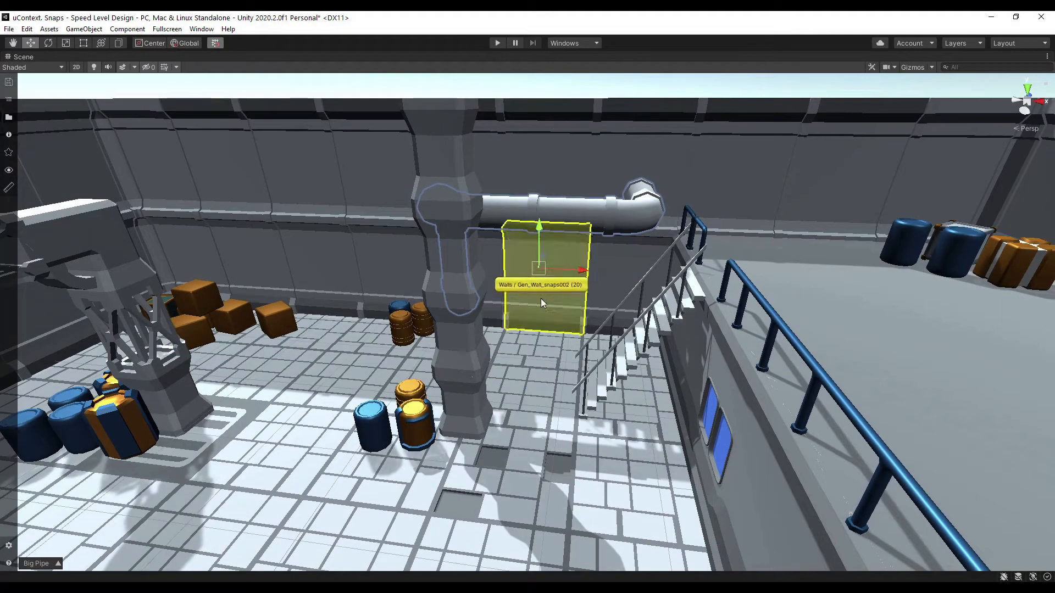
- Place a Pipe_S_Corner_snaps002 low on the wall beside the stairs and stack Pipe_S_snaps002 sections upward from it
{"action": "right_click", "coordinate": [539, 298], "text": "ctrl+shift"}
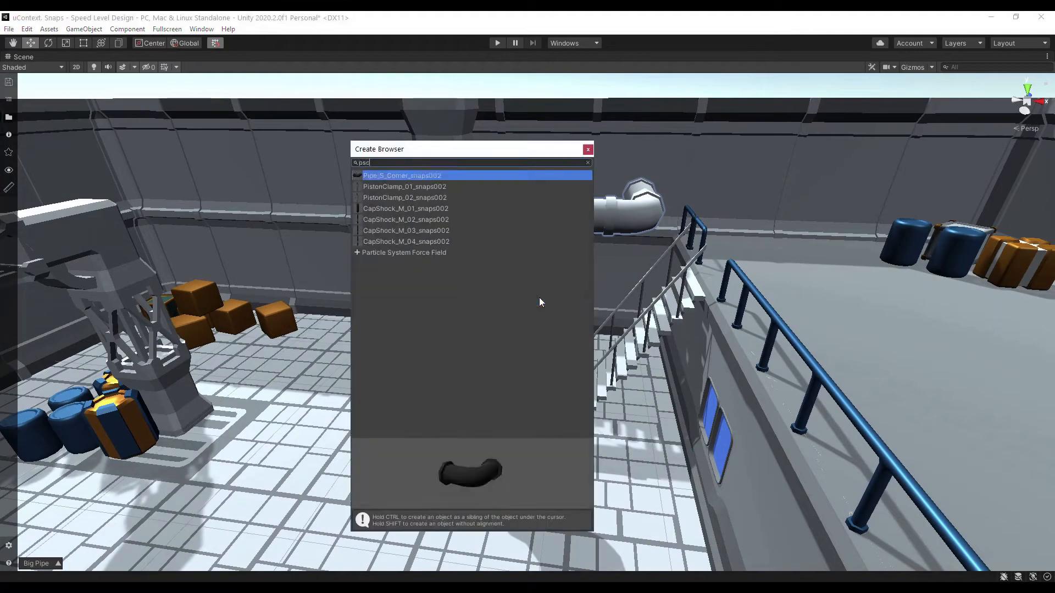
{"action": "key", "text": "Return"}
{"action": "key", "text": "ctrl+shift+Left"}
{"action": "scroll", "coordinate": [539, 298], "scroll_direction": "up", "scroll_amount": 6}
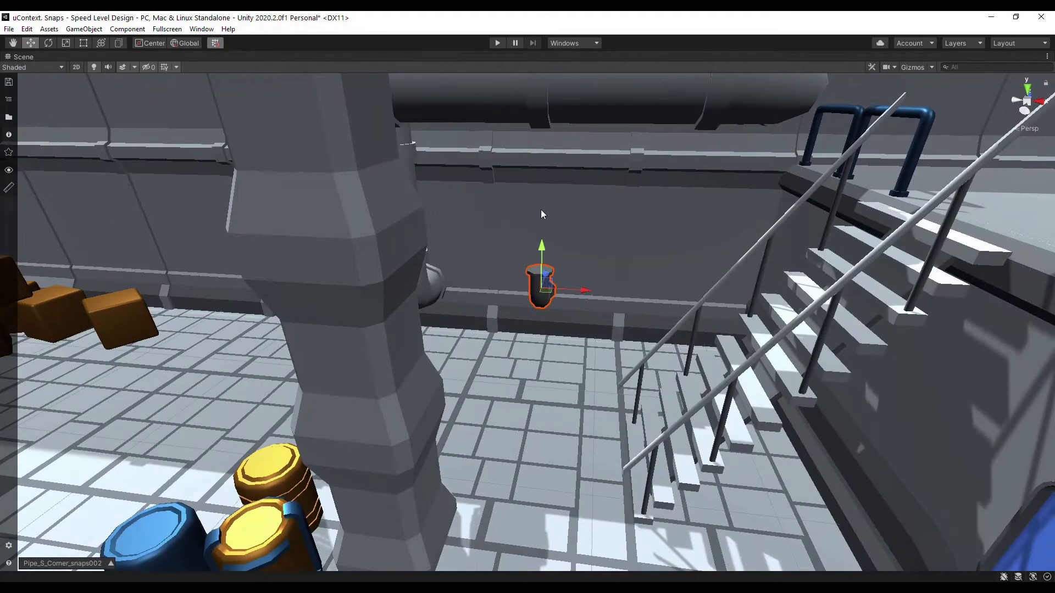
{"action": "right_click", "coordinate": [539, 268], "text": "ctrl+shift"}
{"action": "type", "text": "ps"}
{"action": "double_click", "coordinate": [437, 197]}
{"action": "key", "text": "ctrl+shift+Up"}
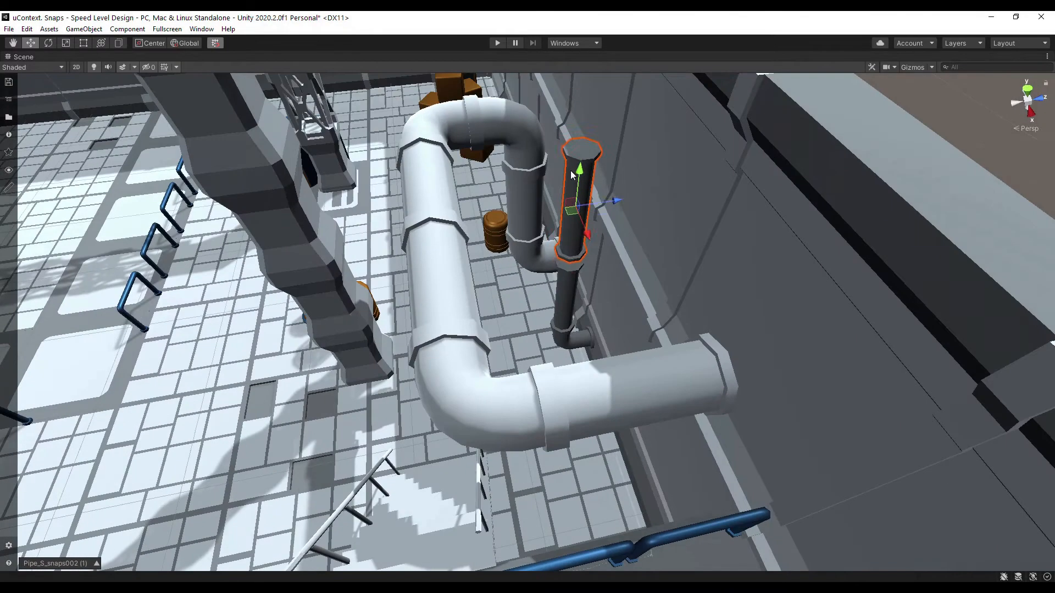
- Cap the vertical small pipe with a corner piece turned toward the wall and adjust its fit
{"action": "right_click", "coordinate": [581, 170], "text": "ctrl+shift"}
{"action": "double_click", "coordinate": [581, 170]}
{"action": "key", "text": "ctrl+shift+Left"}
{"action": "key", "text": "ctrl+shift+Up"}
{"action": "left_click_drag", "start_coordinate": [587, 108], "coordinate": [588, 91]}
{"action": "left_click_drag", "start_coordinate": [624, 127], "coordinate": [643, 125]}
- Select all pieces of the thin pipe and group them as Small Pipe
{"action": "left_click", "coordinate": [583, 229], "text": "shift"}
{"action": "left_click", "coordinate": [26, 29]}
{"action": "left_click", "coordinate": [67, 150]}
{"action": "key", "text": "ctrl+g"}
{"action": "type", "text": "Small Pipe"}
{"action": "key", "text": "Return"}
- Reposition the pipe groups on the wall and turn grid snapping off
{"action": "key", "text": "ctrl+shift+space"}
{"action": "left_click", "coordinate": [380, 130], "text": "ctrl+shift"}
{"action": "left_click_drag", "start_coordinate": [561, 274], "coordinate": [559, 218]}
{"action": "left_click", "coordinate": [216, 43]}
{"action": "left_click_drag", "start_coordinate": [613, 333], "coordinate": [619, 330]}
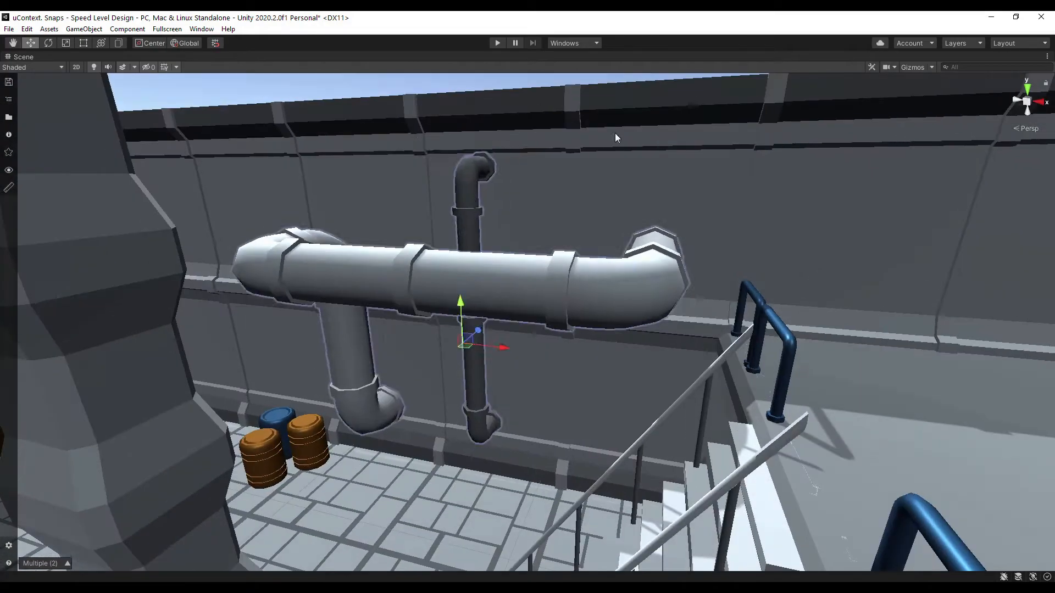
- Move a Small Pipe copy to the upper deck's wall, duplicate it and adjust the duplicate's position
{"action": "left_click", "coordinate": [433, 154]}
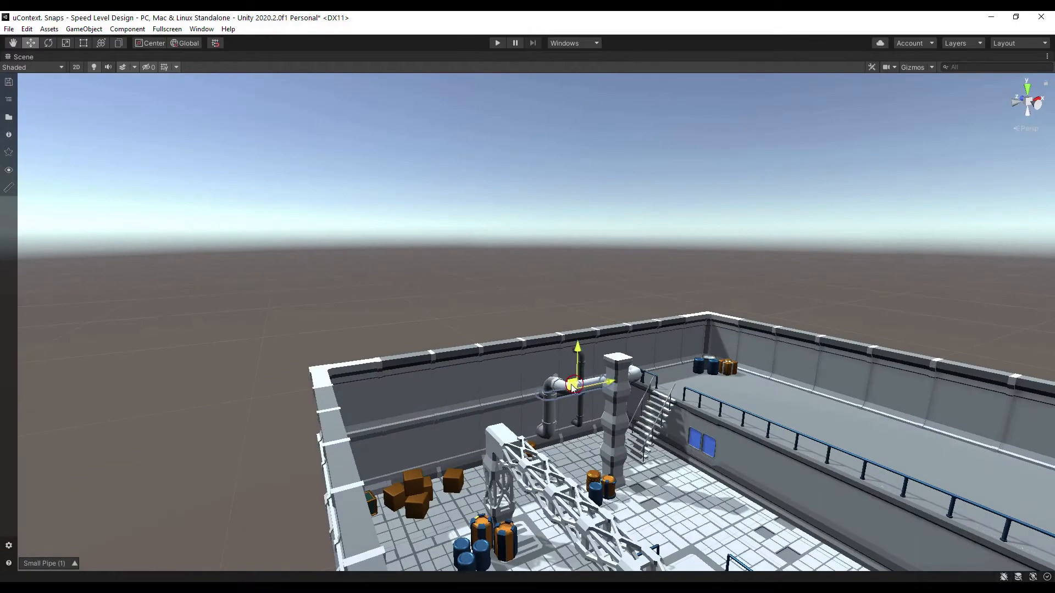
{"action": "left_click_drag", "start_coordinate": [574, 387], "coordinate": [752, 363]}
{"action": "key", "text": "ctrl+d"}
{"action": "key", "text": "f"}
{"action": "left_click_drag", "start_coordinate": [561, 323], "coordinate": [574, 324]}
- Add another Small Pipe duplicate along the upper deck's wall and select the Big Pipe group
{"action": "left_click_drag", "start_coordinate": [574, 325], "coordinate": [846, 351], "text": "alt"}
{"action": "key", "text": "ctrl+d"}
{"action": "left_click_drag", "start_coordinate": [535, 316], "coordinate": [305, 241]}
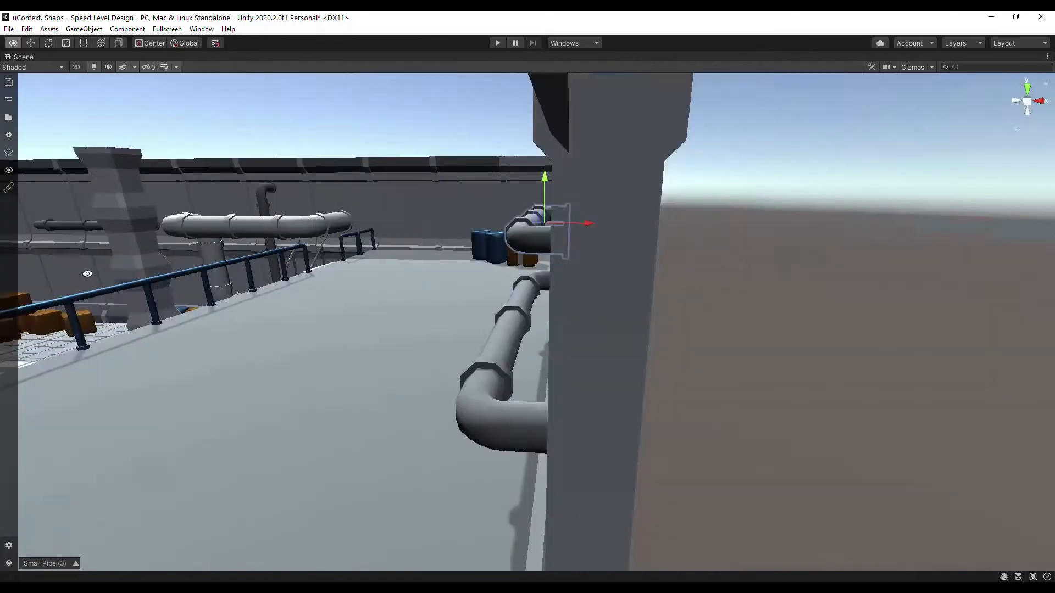
{"action": "left_click", "coordinate": [191, 229]}
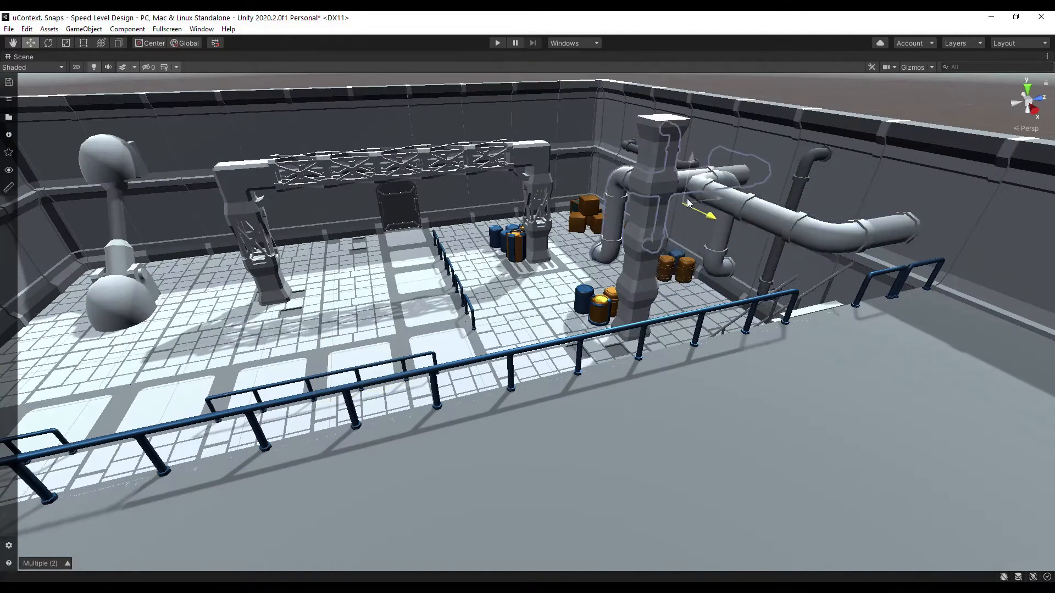
- Move the copied Big Pipe and Small Pipe to the opposite side wall and rotate them to face it
{"action": "key", "text": "f"}
{"action": "left_click_drag", "start_coordinate": [520, 330], "coordinate": [252, 417]}
{"action": "key", "text": "ctrl+shift+Up"}
{"action": "key", "text": "ctrl+shift+Up"}
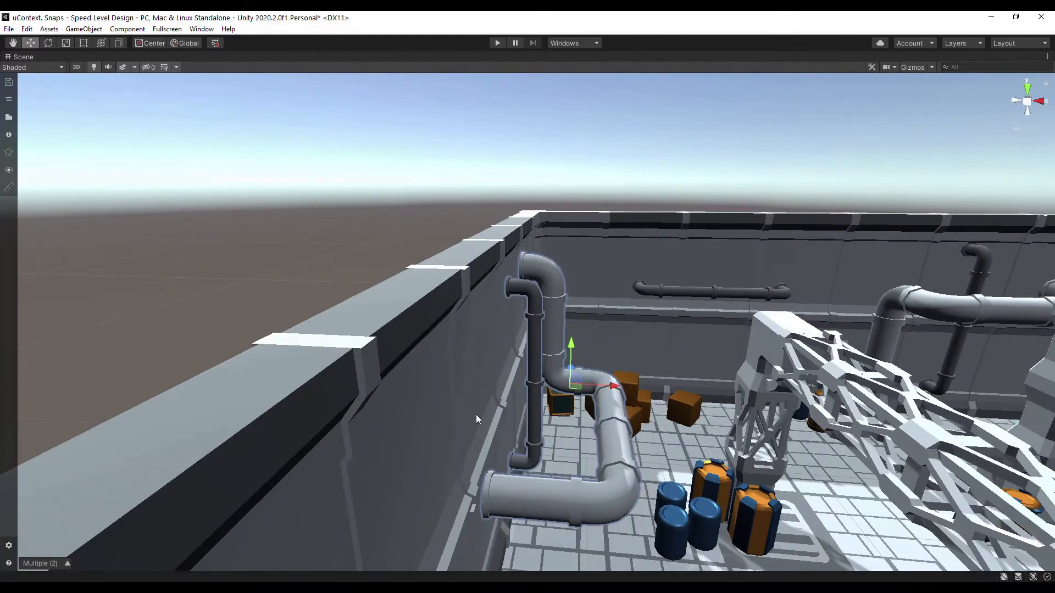
- Group all Big Pipe and Small Pipe objects as Pipes and turn grid snapping on
{"action": "left_click", "coordinate": [73, 188]}
{"action": "left_click", "coordinate": [76, 241], "text": "shift"}
{"action": "key", "text": "ctrl+g"}
{"action": "type", "text": "Pipes"}
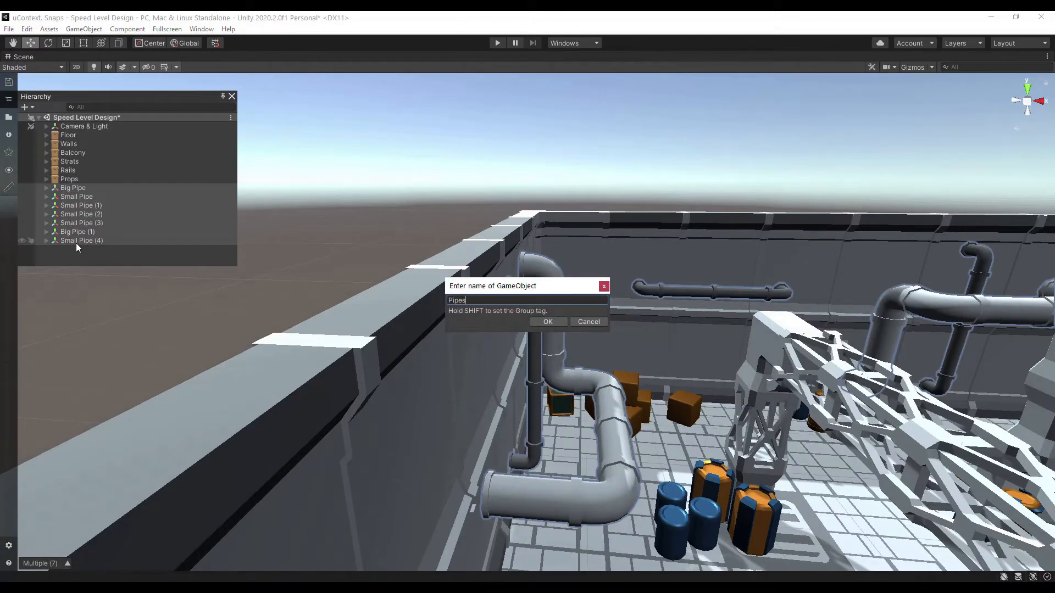
{"action": "key", "text": "Return"}
{"action": "key", "text": "alt+s"}
{"action": "left_click", "coordinate": [231, 180]}
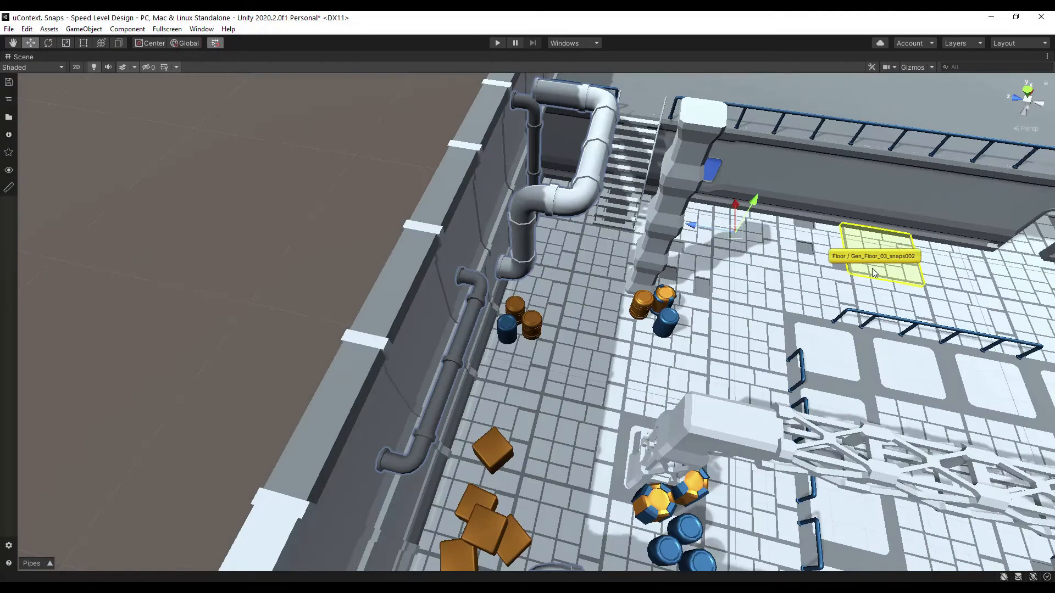
- Place Generator_01_snaps002, Console_01_snaps002 and PowerCore_01_snaps002 on the room's lower floor
{"action": "key", "text": "ctrl+shift+n"}
{"action": "key", "text": "Return"}
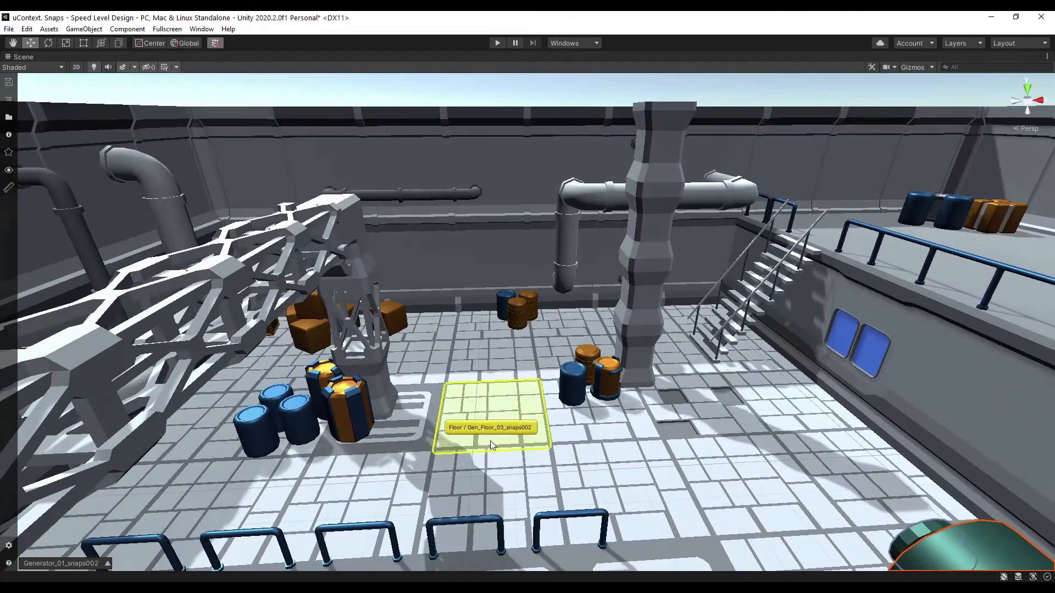
{"action": "right_click", "coordinate": [509, 437], "text": "ctrl+shift"}
{"action": "type", "text": "con"}
{"action": "key", "text": "Return"}
{"action": "right_click", "coordinate": [506, 376], "text": "ctrl+shift"}
{"action": "type", "text": "pow"}
{"action": "key", "text": "Return"}
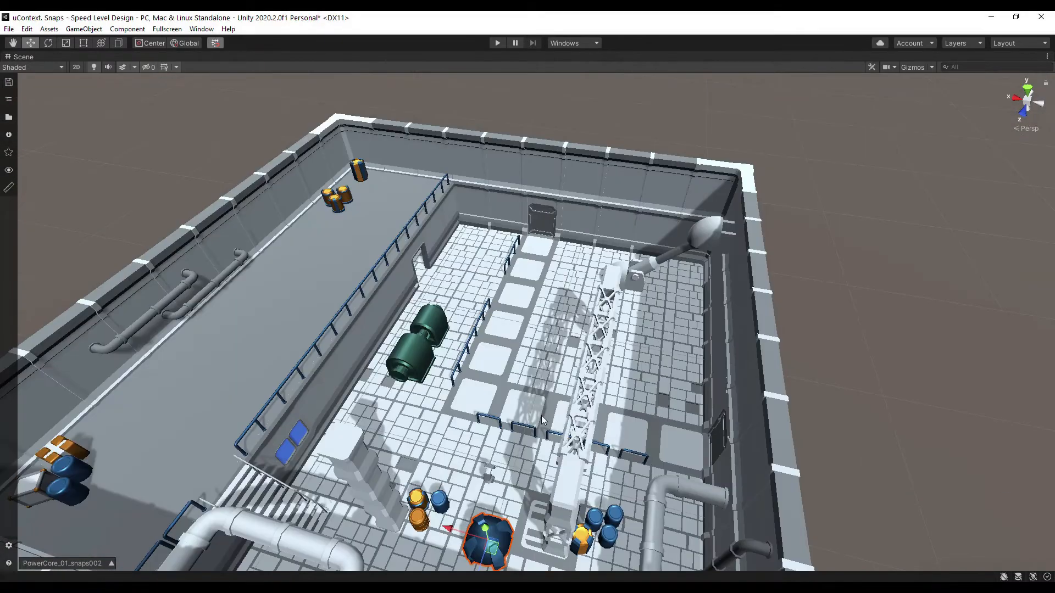
- Place Storage_02_snaps002 and Storage_01_snaps002 side by side against the wall next to the door
{"action": "right_click", "coordinate": [494, 235], "text": "ctrl+shift"}
{"action": "type", "text": "sto"}
{"action": "key", "text": "Return"}
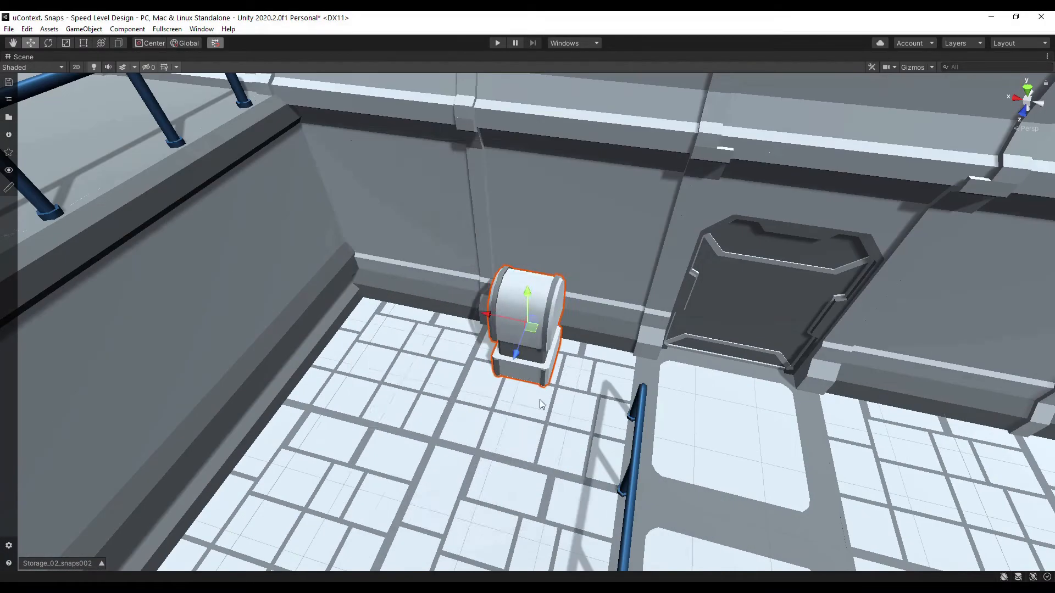
{"action": "right_click", "coordinate": [581, 376], "text": "ctrl+shift"}
{"action": "type", "text": "sto"}
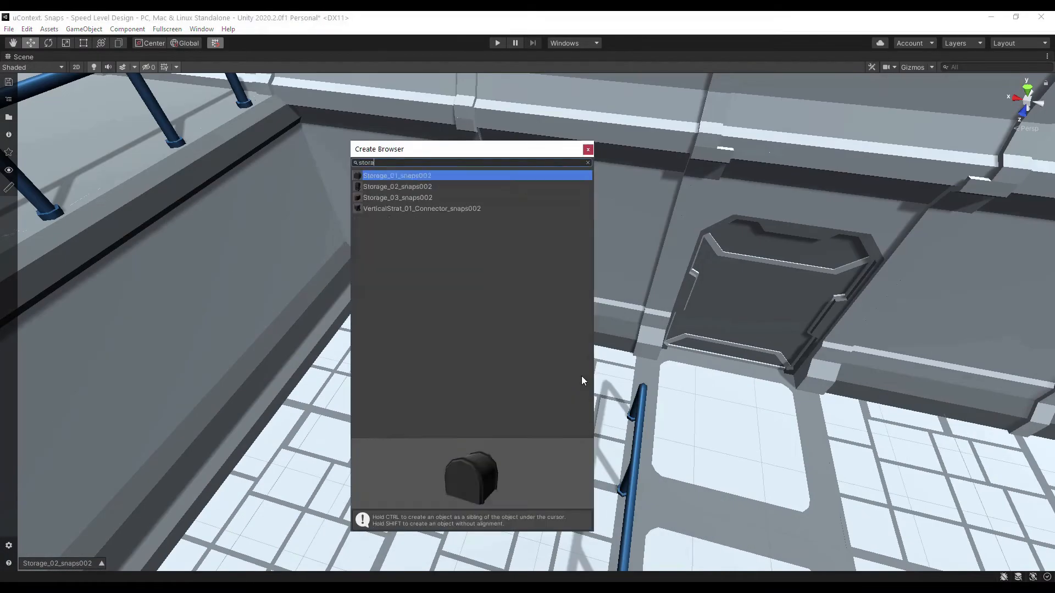
{"action": "key", "text": "Return"}
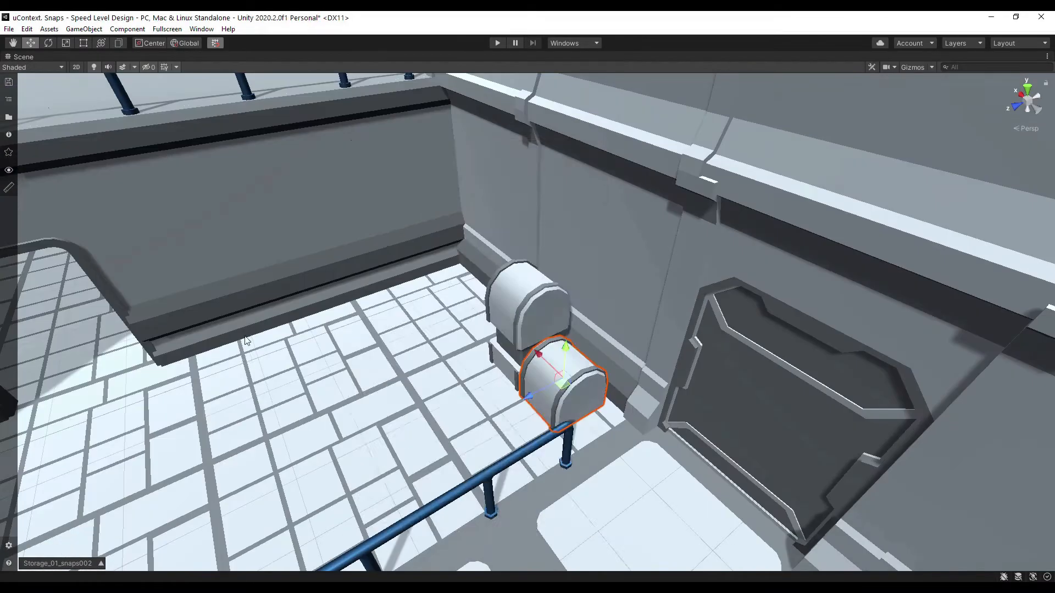
- Place Storage_03_snaps002 by the upper deck's supporting wall, rotate it and stack a copy on top
{"action": "right_click", "coordinate": [245, 353], "text": "ctrl+shift"}
{"action": "type", "text": "sto"}
{"action": "key", "text": "Return"}
{"action": "key", "text": "ctrl+shift+Right"}
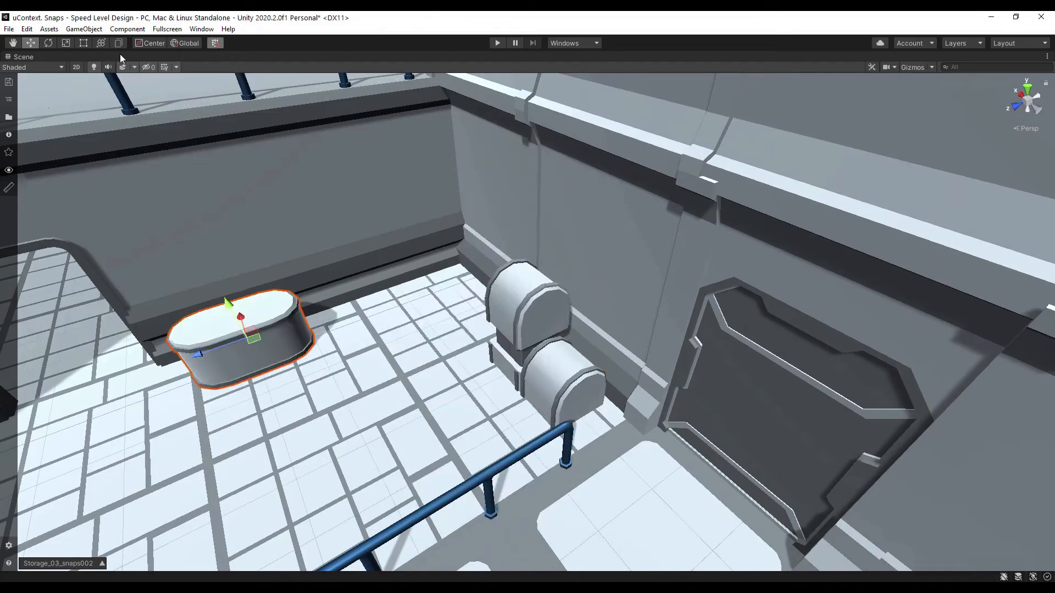
{"action": "left_click", "coordinate": [119, 43]}
{"action": "left_click_drag", "start_coordinate": [231, 302], "coordinate": [204, 261]}
{"action": "left_click", "coordinate": [31, 44]}
- Duplicate the two storage units beside the door, rotate the copies and move them to the upper deck
{"action": "left_click", "coordinate": [521, 335]}
{"action": "left_click", "coordinate": [555, 384], "text": "shift"}
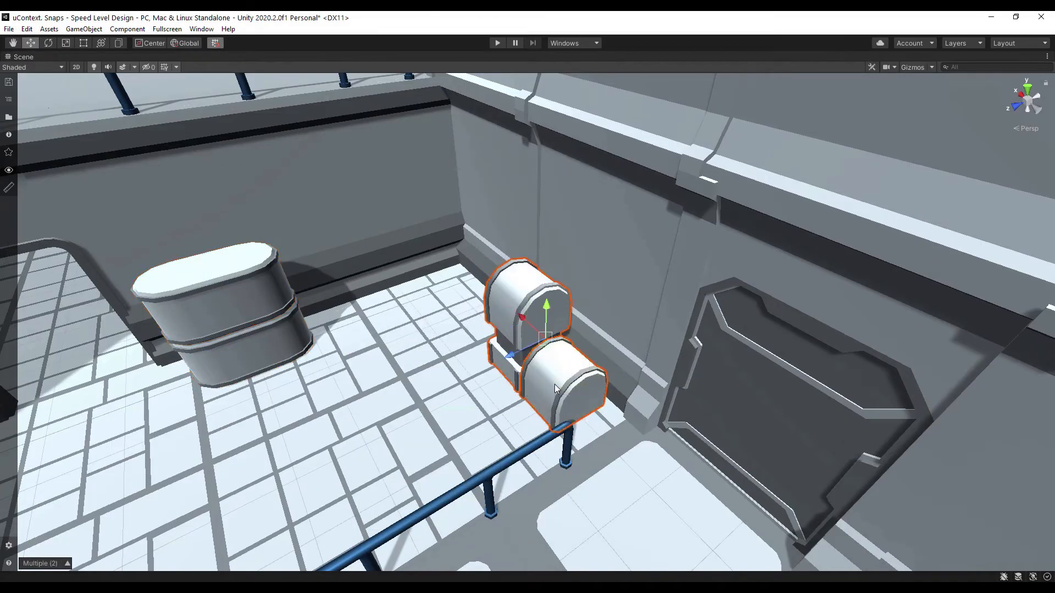
{"action": "key", "text": "ctrl+d"}
{"action": "key", "text": "ctrl+shift+Right"}
{"action": "left_click_drag", "start_coordinate": [544, 344], "coordinate": [99, 305]}
{"action": "middle_click_drag", "start_coordinate": [99, 306], "coordinate": [439, 368]}
{"action": "left_click_drag", "start_coordinate": [416, 342], "coordinate": [369, 97]}
{"action": "left_click_drag", "start_coordinate": [362, 220], "coordinate": [484, 245], "text": "alt"}
- Place PodHolder_snaps002 near the wall past the door, rotate and adjust it, and set a duplicate beside it
{"action": "middle_click_drag", "start_coordinate": [709, 283], "coordinate": [587, 322]}
{"action": "right_click", "coordinate": [762, 335], "text": "shift"}
{"action": "type", "text": "pod"}
{"action": "key", "text": "Return"}
{"action": "key", "text": "ctrl+shift+Right"}
{"action": "left_click_drag", "start_coordinate": [795, 330], "coordinate": [785, 309]}
{"action": "key", "text": "ctrl+d"}
{"action": "left_click_drag", "start_coordinate": [727, 281], "coordinate": [781, 292]}
- Place D-Shell_01_snaps002 against the lower room's side wall and adjust its distance to the wall
{"action": "left_click_drag", "start_coordinate": [429, 236], "coordinate": [688, 202], "text": "alt"}
{"action": "right_click", "coordinate": [689, 200]}
{"action": "left_click", "coordinate": [679, 217]}
{"action": "left_click", "coordinate": [704, 277]}
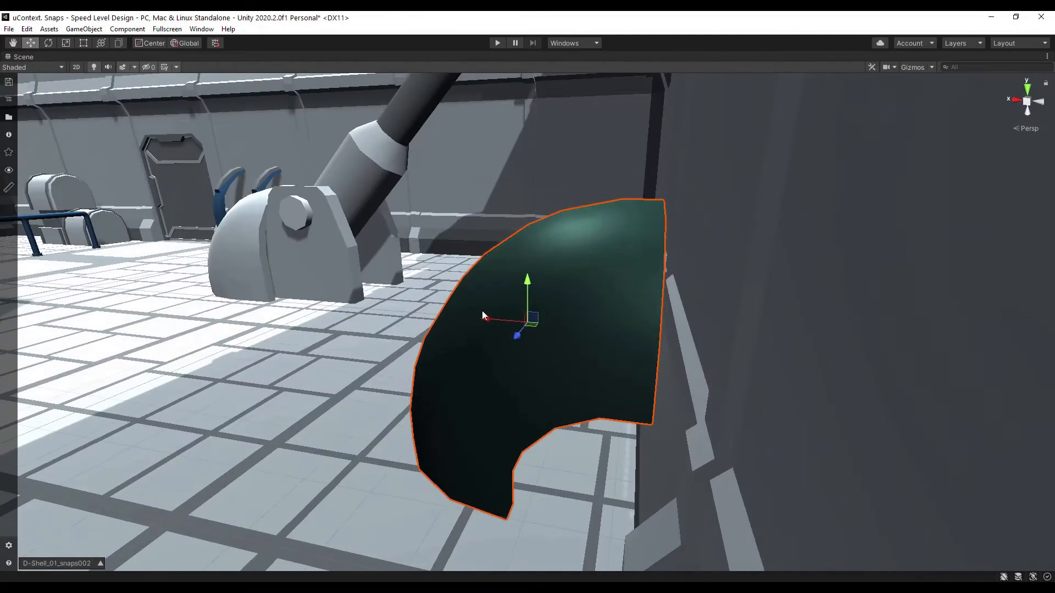
{"action": "key", "text": "ctrl+z"}
{"action": "mouse_move", "coordinate": [485, 317]}
{"action": "left_mouse_down"}
{"action": "mouse_move", "coordinate": [509, 319]}
{"action": "mouse_move", "coordinate": [492, 321]}
{"action": "left_mouse_up"}
- Duplicate the shell and move the copy further along the same wall
{"action": "left_click", "coordinate": [403, 249]}
{"action": "left_click_drag", "start_coordinate": [396, 324], "coordinate": [671, 389], "text": "alt"}
{"action": "scroll", "coordinate": [671, 389], "scroll_direction": "down", "scroll_amount": 5}
{"action": "key", "text": "ctrl+d"}
{"action": "left_click_drag", "start_coordinate": [569, 320], "coordinate": [716, 327]}
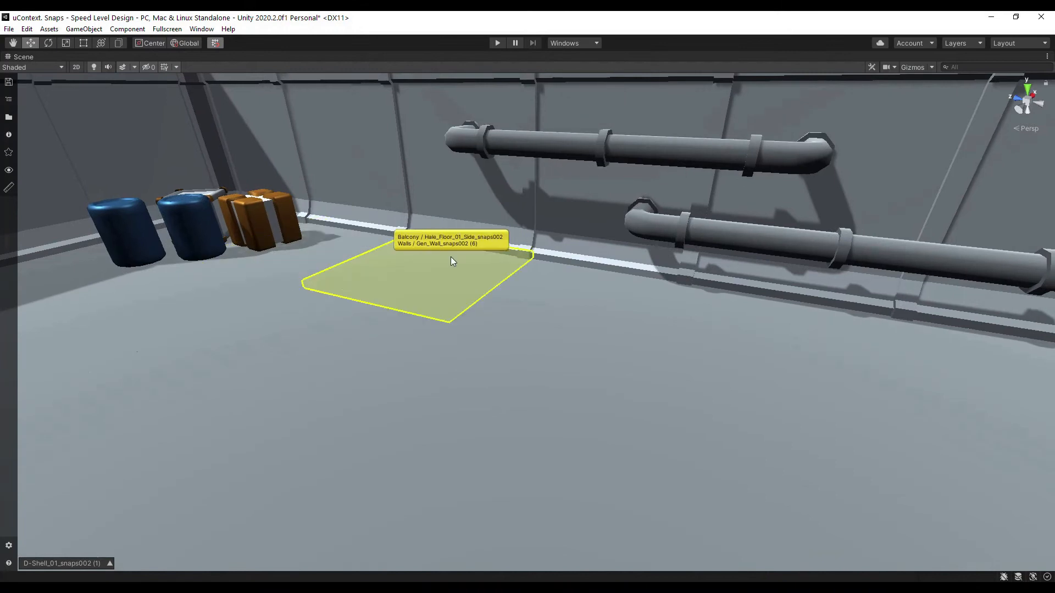
- Place another D-Shell_01_snaps002 against the upper deck's wall, next to the small pipes
{"action": "left_click", "coordinate": [450, 256]}
{"action": "type", "text": "ds"}
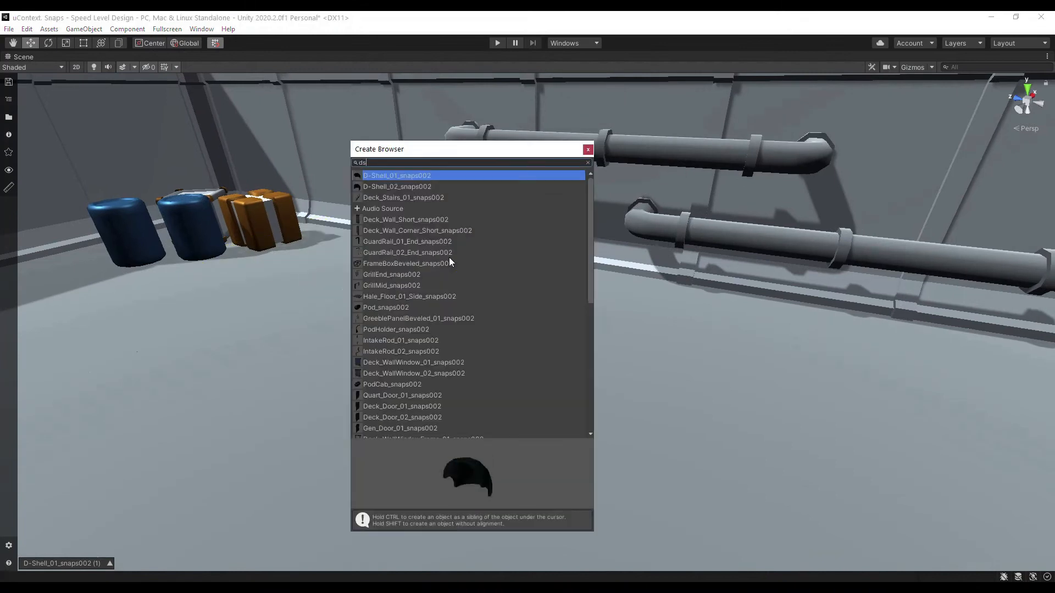
{"action": "key", "text": "Return"}
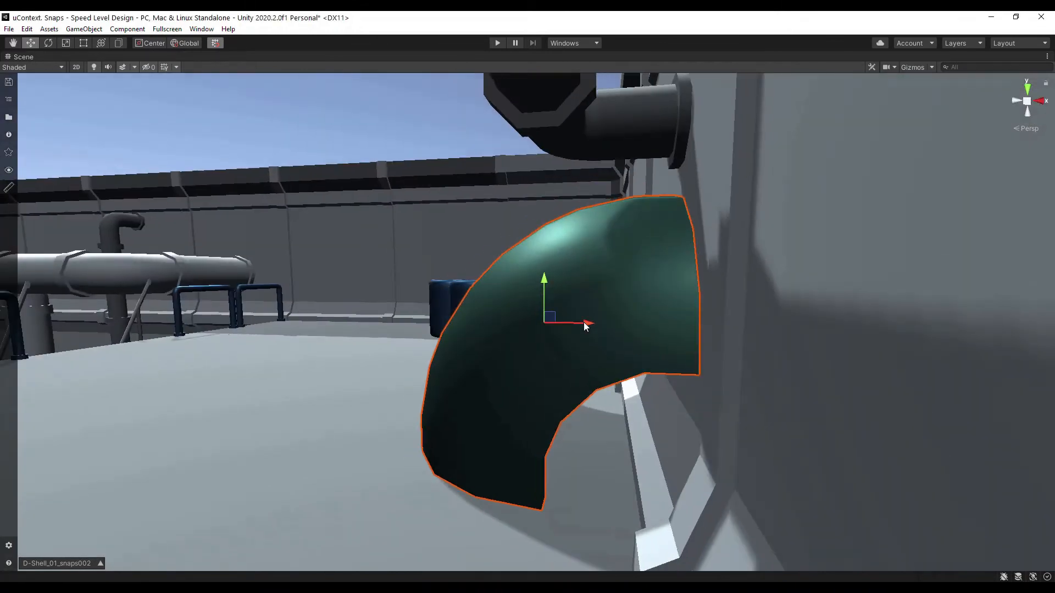
- Move the new generator, console, power core, storage, pod holder and shell objects, including the four remaining duplicates, into a group
{"action": "left_click", "coordinate": [8, 99]}
{"action": "left_click", "coordinate": [88, 214], "text": "shift"}
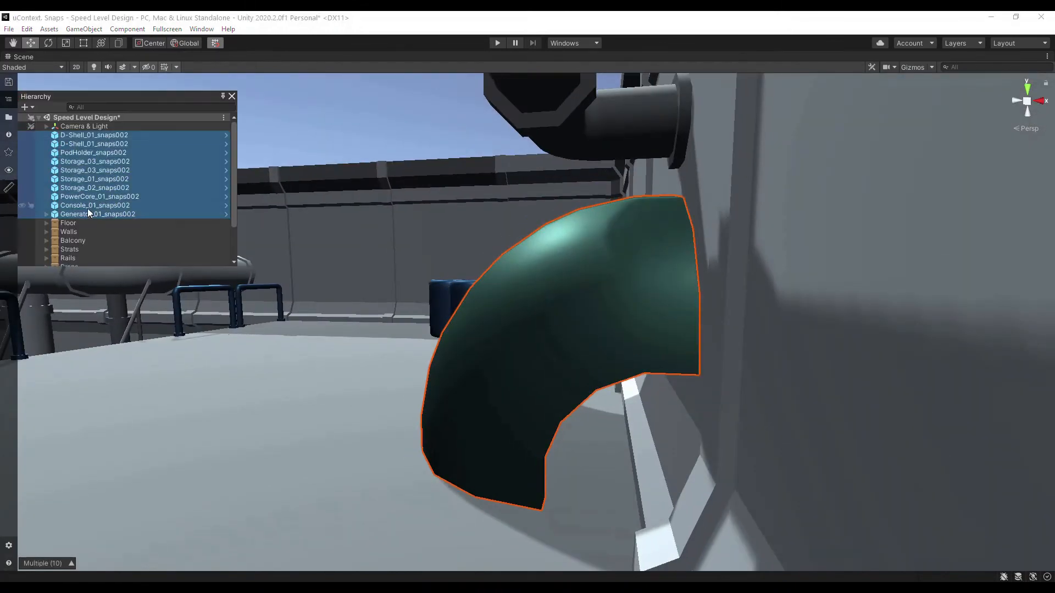
{"action": "right_click", "coordinate": [43, 564]}
{"action": "mouse_move", "coordinate": [99, 486]}
{"action": "left_click", "coordinate": [226, 538]}
{"action": "left_click", "coordinate": [122, 198]}
{"action": "left_click", "coordinate": [120, 224], "text": "shift"}
{"action": "right_click", "coordinate": [47, 562]}
{"action": "mouse_move", "coordinate": [121, 503]}
{"action": "left_click", "coordinate": [220, 558]}
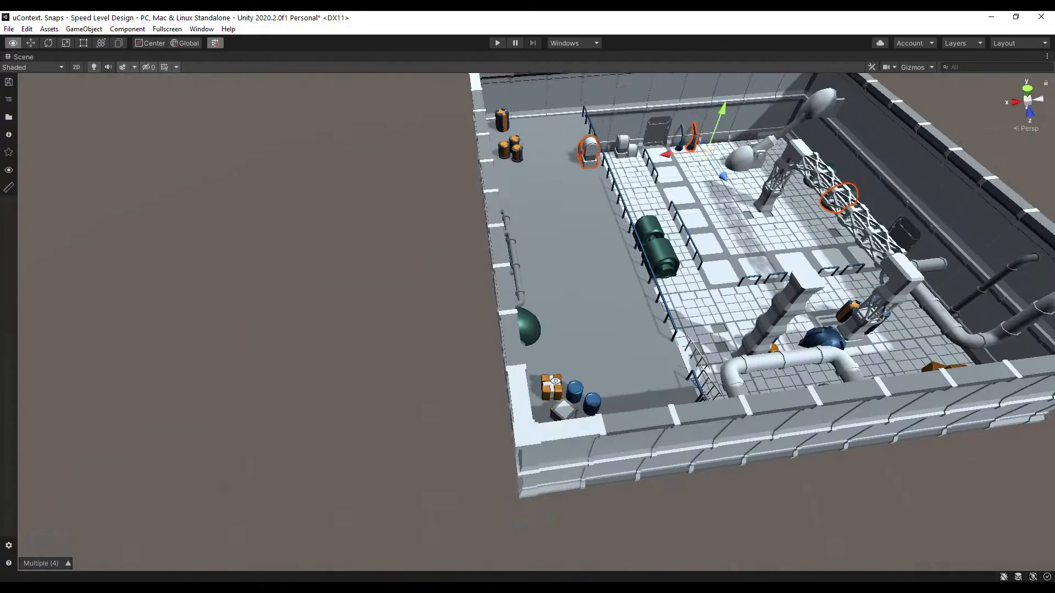
- Create Gen_Ceiling_01_snaps002 and position it over the outer corner above the upper deck
{"action": "type", "text": "gen"}
{"action": "key", "text": "Return"}
{"action": "left_click_drag", "start_coordinate": [509, 441], "coordinate": [545, 403]}
- Clone the corner ceiling piece in a row along the room's near wall and extend the copies across the room
{"action": "left_click", "coordinate": [119, 44]}
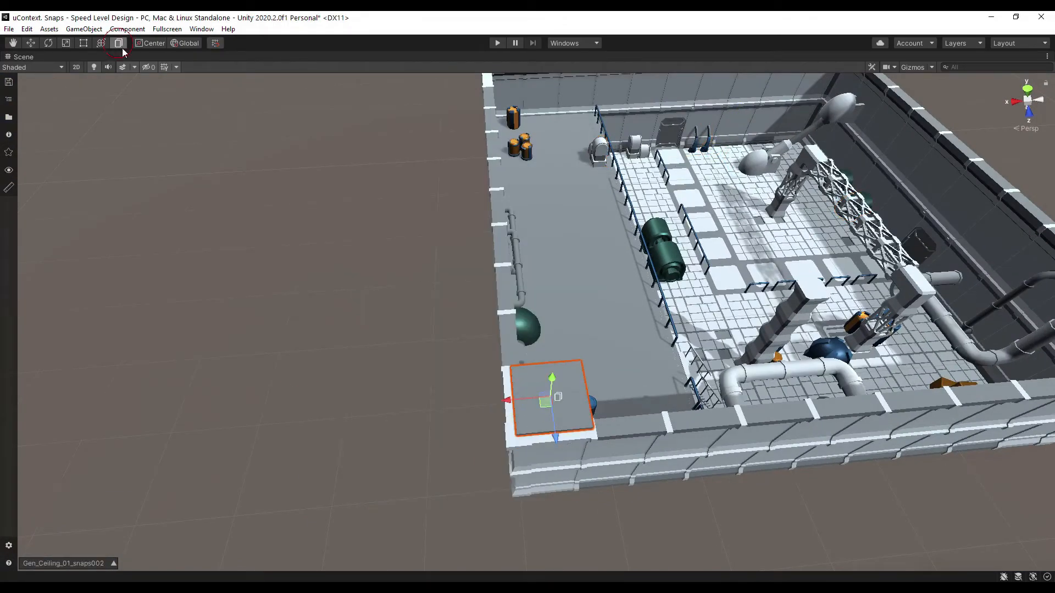
{"action": "middle_click_drag", "start_coordinate": [557, 398], "coordinate": [275, 405]}
{"action": "left_click_drag", "start_coordinate": [267, 405], "coordinate": [816, 291]}
{"action": "left_click", "coordinate": [822, 296]}
{"action": "left_click", "coordinate": [766, 308], "text": "shift"}
{"action": "middle_click_drag", "start_coordinate": [791, 307], "coordinate": [662, 459]}
{"action": "left_click_drag", "start_coordinate": [679, 456], "coordinate": [220, 191]}
- Select the ceiling pieces at the far edge and clone them across to complete the roof
{"action": "left_click", "coordinate": [566, 157]}
{"action": "left_click", "coordinate": [573, 180], "text": "shift"}
{"action": "left_click", "coordinate": [243, 199]}
{"action": "left_click", "coordinate": [287, 198], "text": "shift"}
{"action": "left_click_drag", "start_coordinate": [257, 229], "coordinate": [558, 213]}
- Select the ceiling pieces in the middle of the roof and replace them with another ceiling prefab
{"action": "left_click", "coordinate": [215, 425]}
{"action": "left_click", "coordinate": [282, 440]}
{"action": "key", "text": "ctrl+shift+h"}
{"action": "type", "text": "ceil"}
{"action": "key", "text": "Return"}
- Select all ceiling pieces and group them as Roof
{"action": "left_click", "coordinate": [574, 242], "text": "shift"}
{"action": "left_click", "coordinate": [26, 29]}
{"action": "left_click", "coordinate": [70, 145]}
{"action": "key", "text": "ctrl+g"}
{"action": "type", "text": "Roof"}
{"action": "key", "text": "Return"}
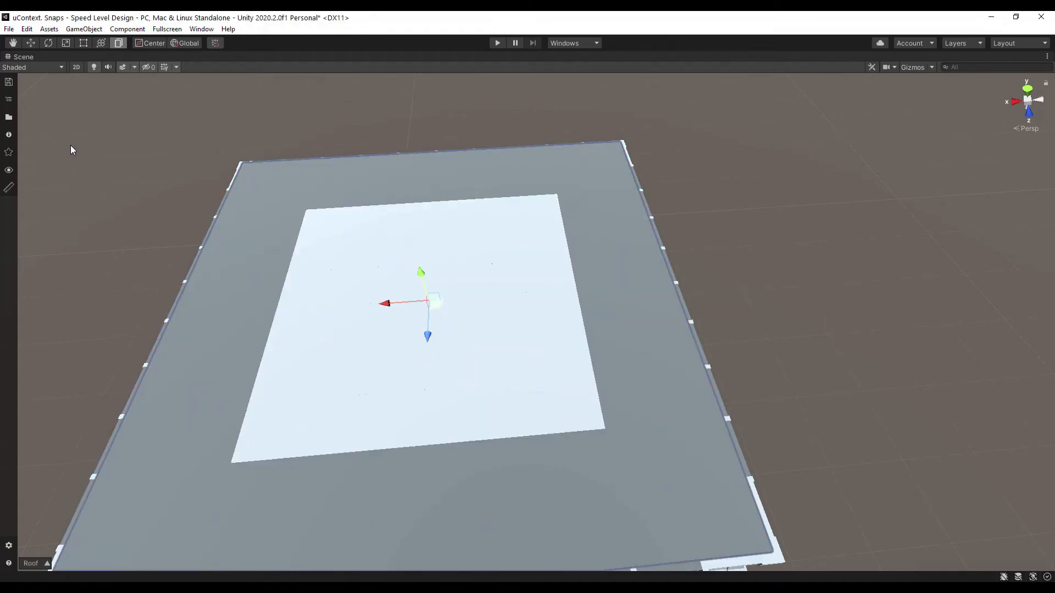
{"action": "right_click_drag", "start_coordinate": [299, 379], "coordinate": [515, 163]}
{"action": "key", "text": "w"}
{"action": "key", "text": "s"}
{"action": "left_click", "coordinate": [26, 29]}
{"action": "left_click", "coordinate": [55, 95]}
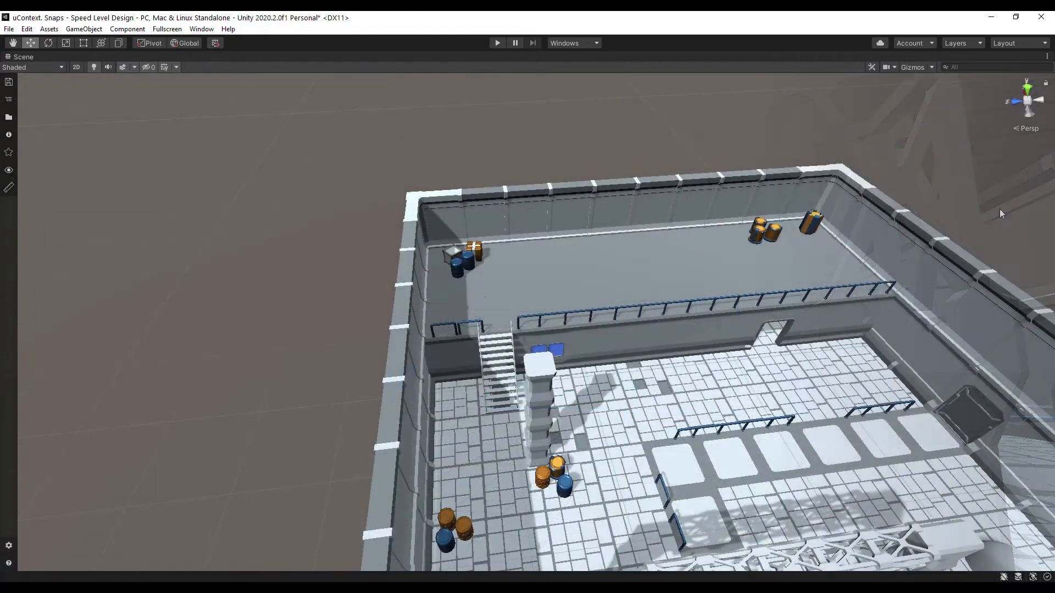
- Shift the short guard rails beside the stairs sideways to the side wall and clear the selection
{"action": "left_click", "coordinate": [463, 327]}
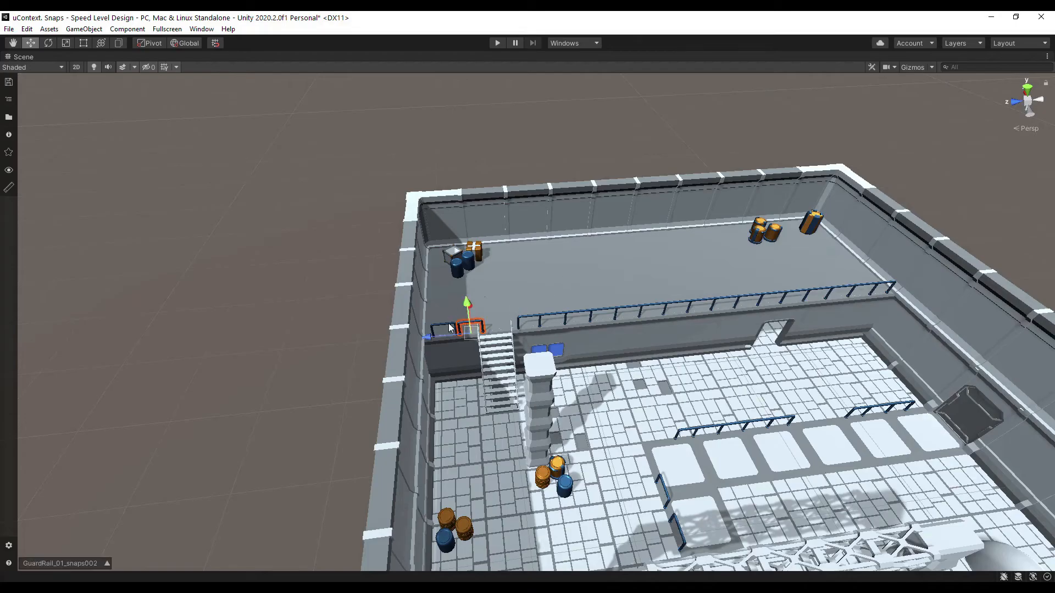
{"action": "left_click_drag", "start_coordinate": [412, 342], "coordinate": [395, 341]}
{"action": "left_click", "coordinate": [354, 322]}
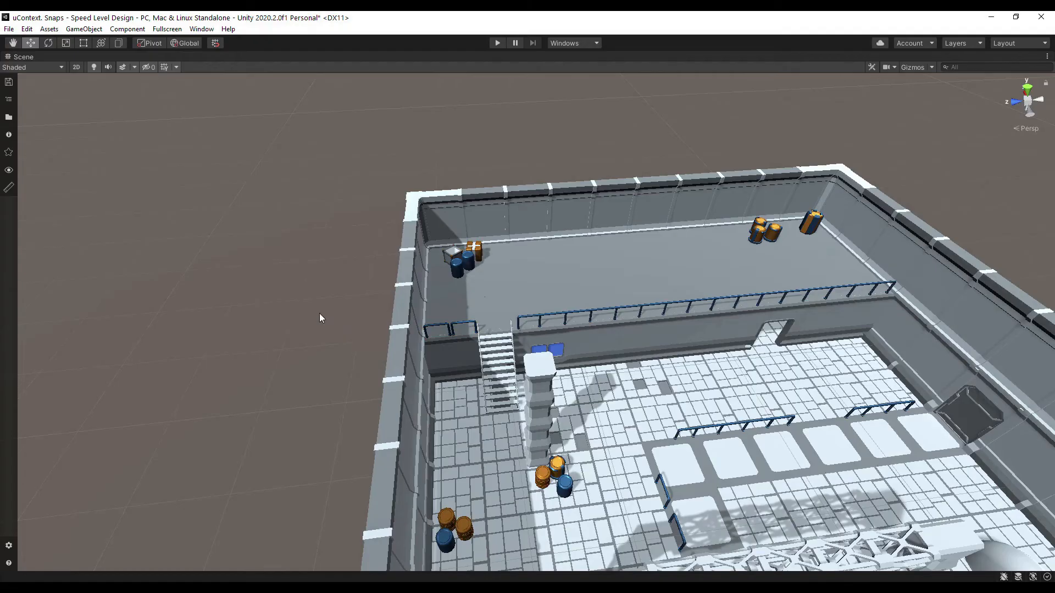
{"action": "left_click", "coordinate": [9, 99]}
{"action": "left_click", "coordinate": [233, 132]}
{"action": "mouse_move", "coordinate": [234, 135]}
{"action": "left_mouse_down"}
{"action": "mouse_move", "coordinate": [233, 248]}
{"action": "mouse_move", "coordinate": [228, 126]}
{"action": "left_mouse_up"}
{"action": "left_click", "coordinate": [231, 96]}
{"action": "left_click_drag", "start_coordinate": [599, 451], "coordinate": [487, 450], "text": "alt"}
{"action": "left_click", "coordinate": [448, 415]}
{"action": "left_click", "coordinate": [494, 422], "text": "shift"}
{"action": "left_click", "coordinate": [553, 428], "text": "shift"}
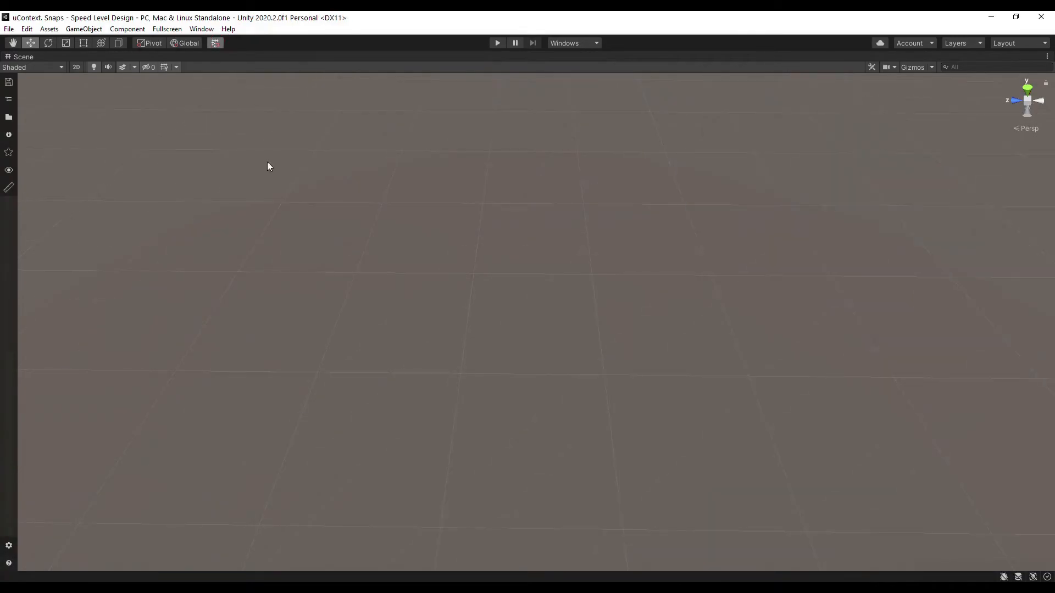
- Set the grid snapping size to 3
{"action": "right_click", "coordinate": [354, 356]}
{"action": "mouse_move", "coordinate": [343, 366]}
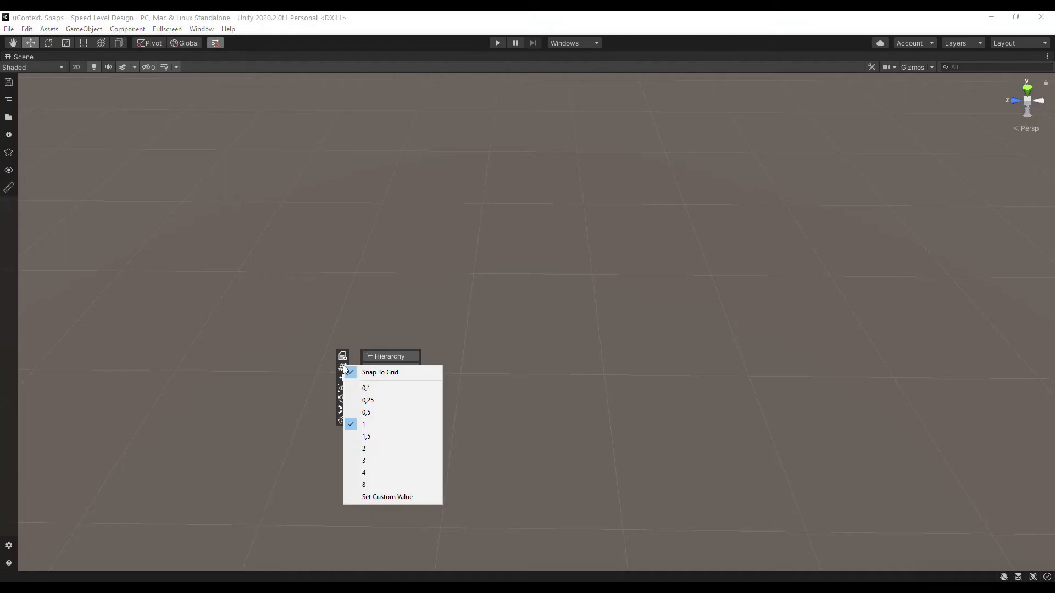
{"action": "left_click", "coordinate": [370, 457]}
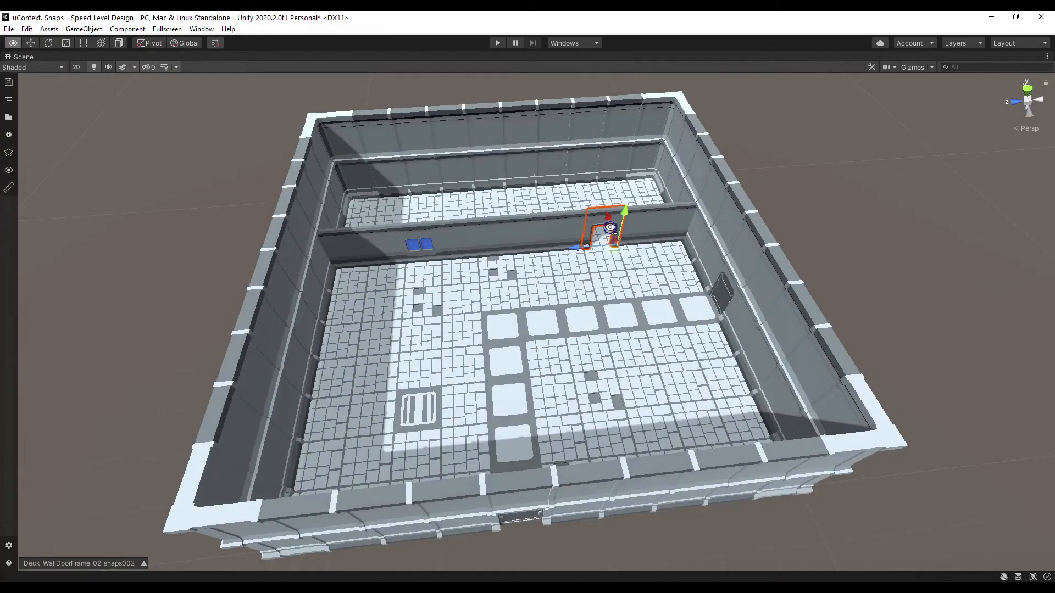
- Change the grid snapping size to 1 with the deck wall door frame selected
{"action": "right_click", "coordinate": [612, 232]}
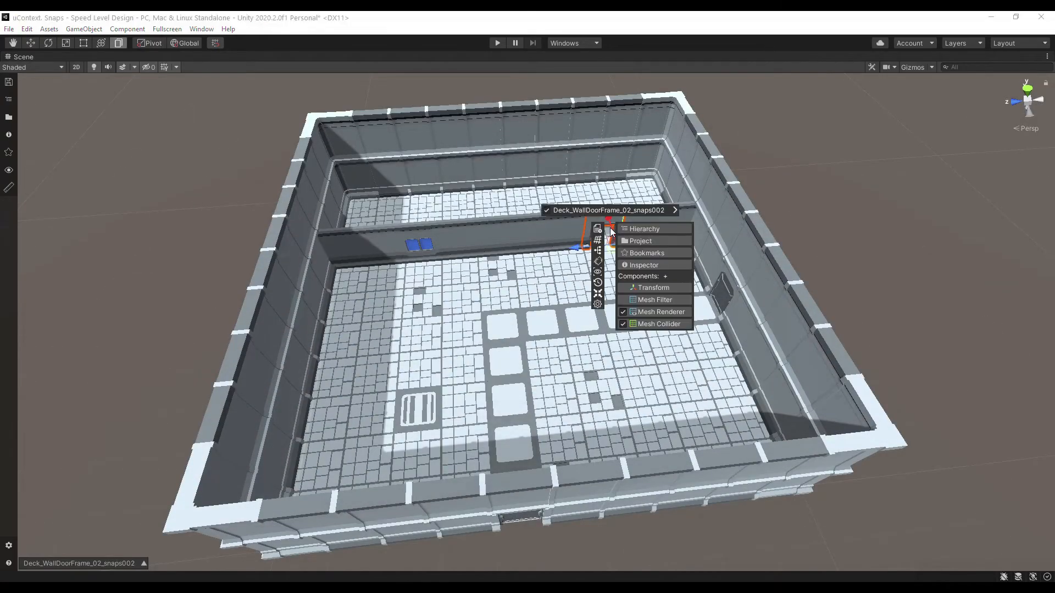
{"action": "mouse_move", "coordinate": [602, 240]}
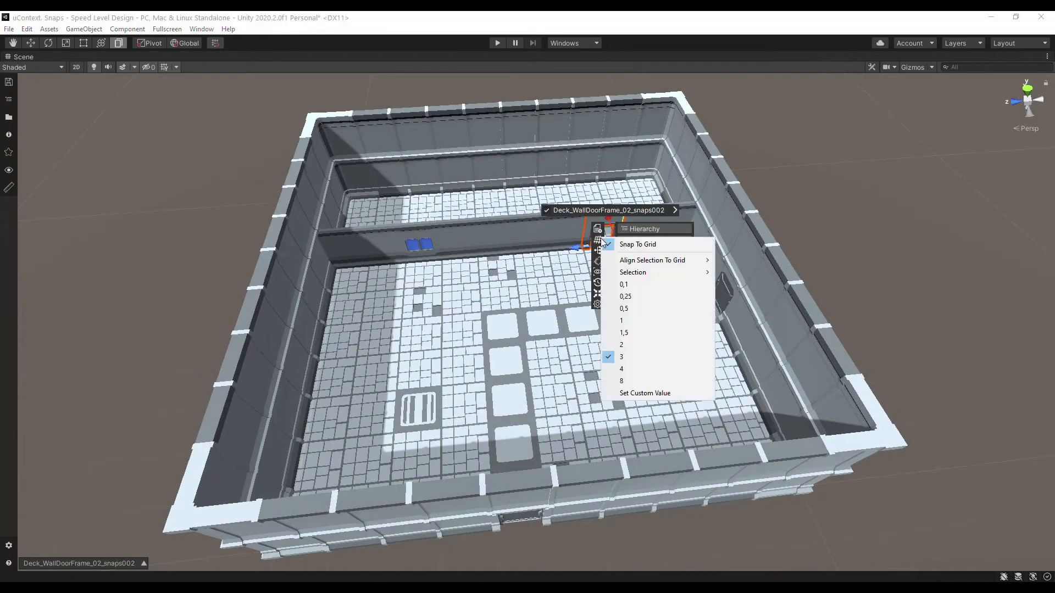
{"action": "left_click", "coordinate": [625, 322]}
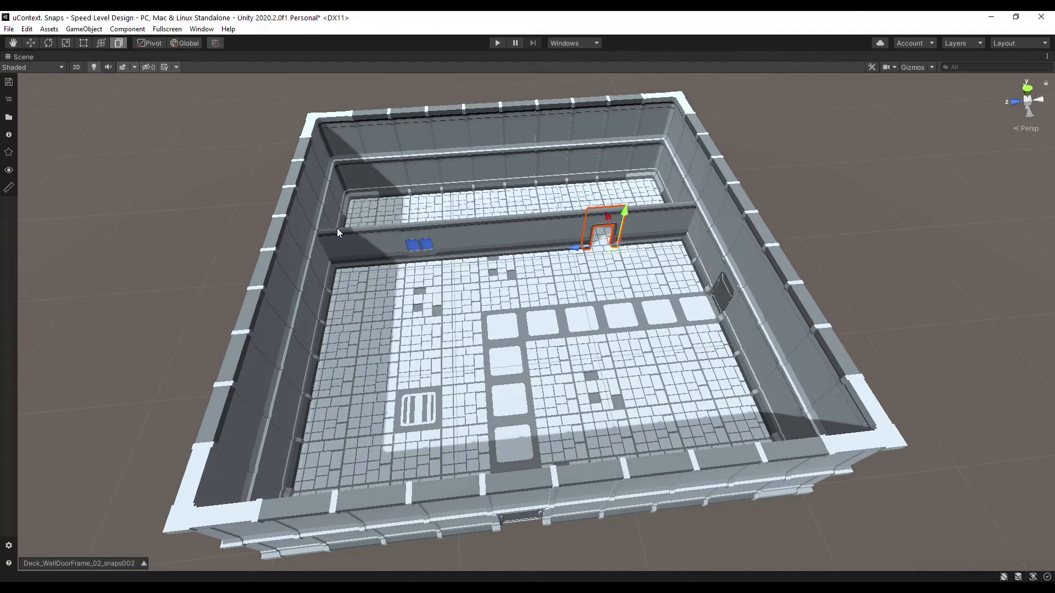
- Create a Hale_Floor_01_Side_snaps002 piece for the upper deck
{"action": "key", "text": "ctrl+shift+n"}
{"action": "type", "text": "hfs"}
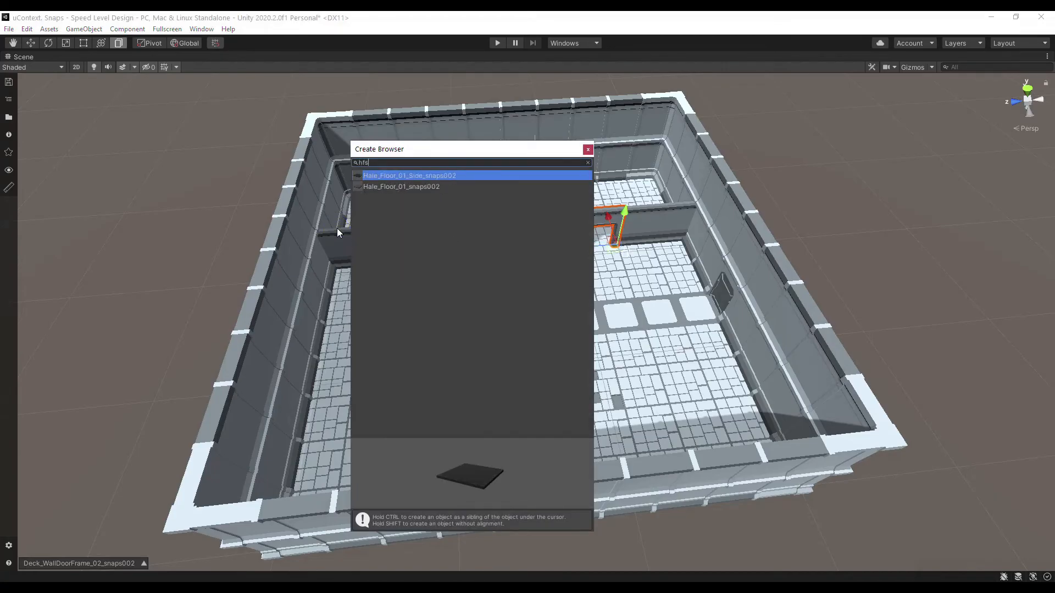
{"action": "key", "text": "Return"}
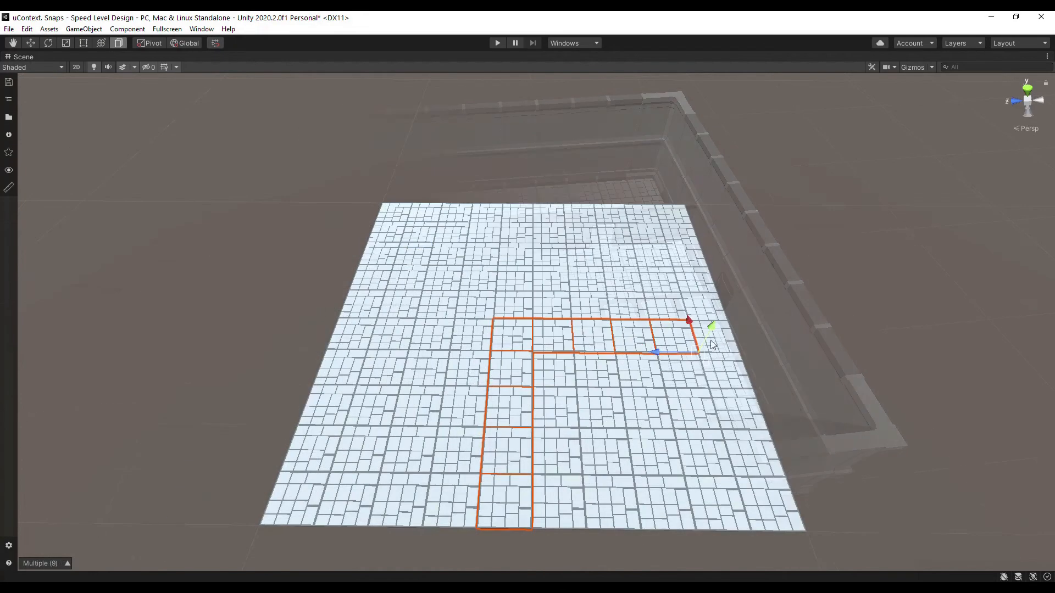
- Add the last tile to the L-shaped floor path selection and replace all its tiles with Deck_Floor_01_snaps002
{"action": "left_click", "coordinate": [714, 343], "text": "shift"}
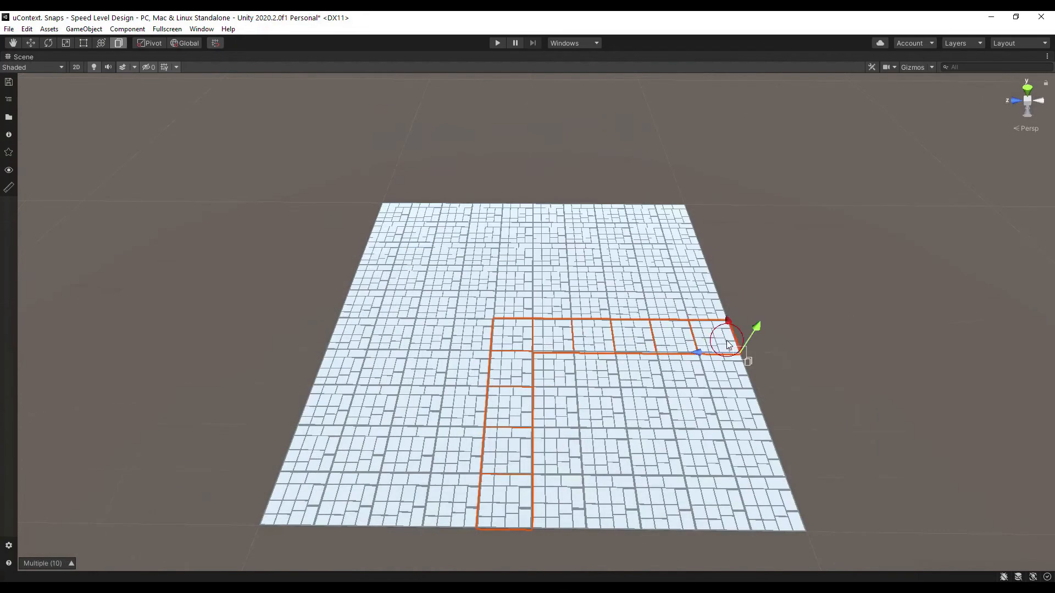
{"action": "key", "text": "ctrl+shift+h"}
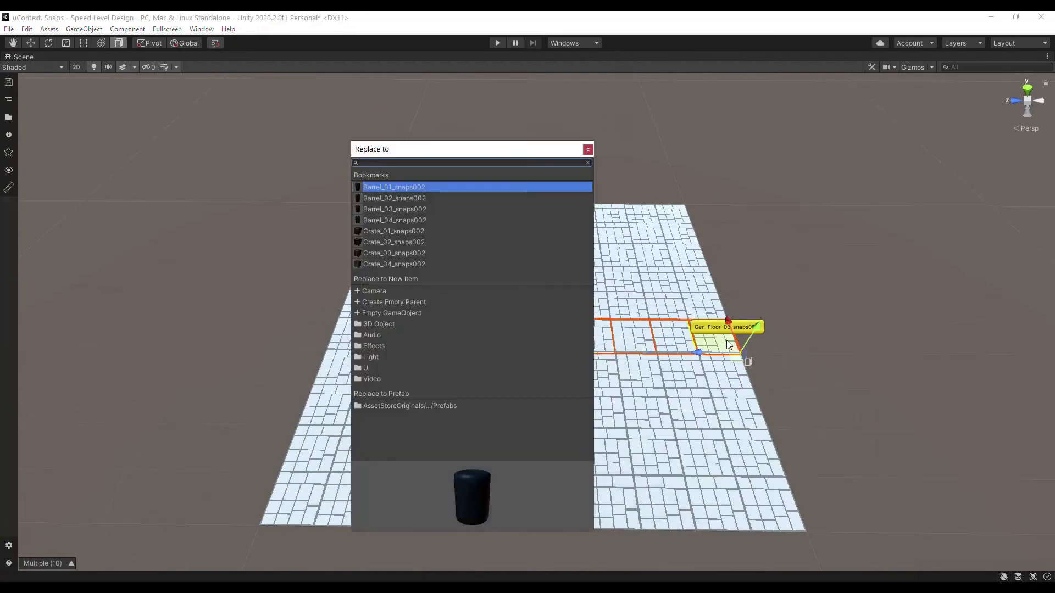
{"action": "type", "text": "df"}
{"action": "key", "text": "Down"}
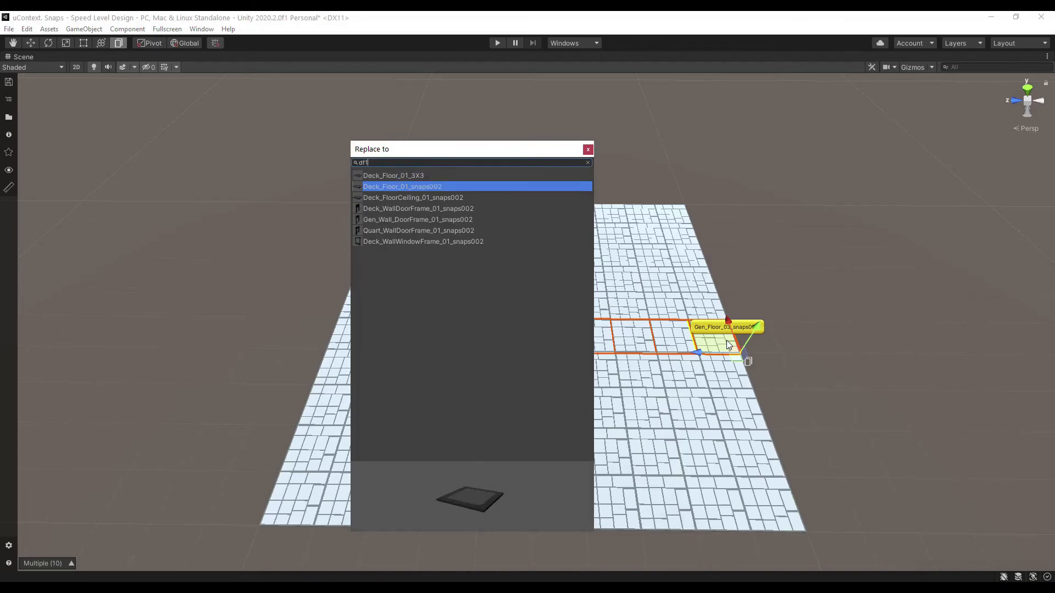
{"action": "key", "text": "Return"}
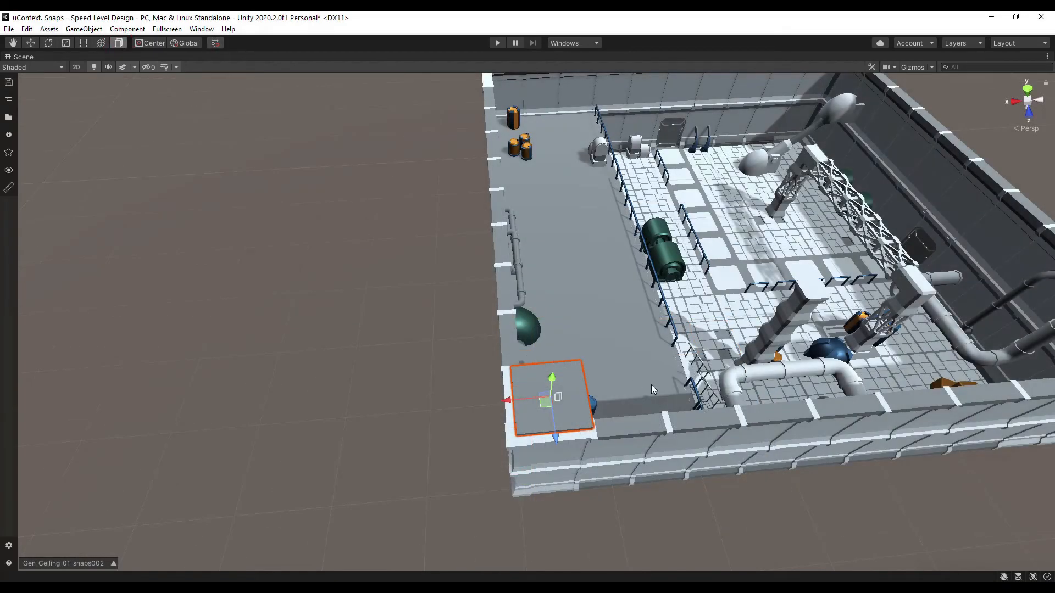
- Clone the corner ceiling piece in a row along the room's near wall
{"action": "middle_click_drag", "start_coordinate": [651, 386], "coordinate": [424, 391]}
{"action": "left_click_drag", "start_coordinate": [257, 421], "coordinate": [834, 302]}
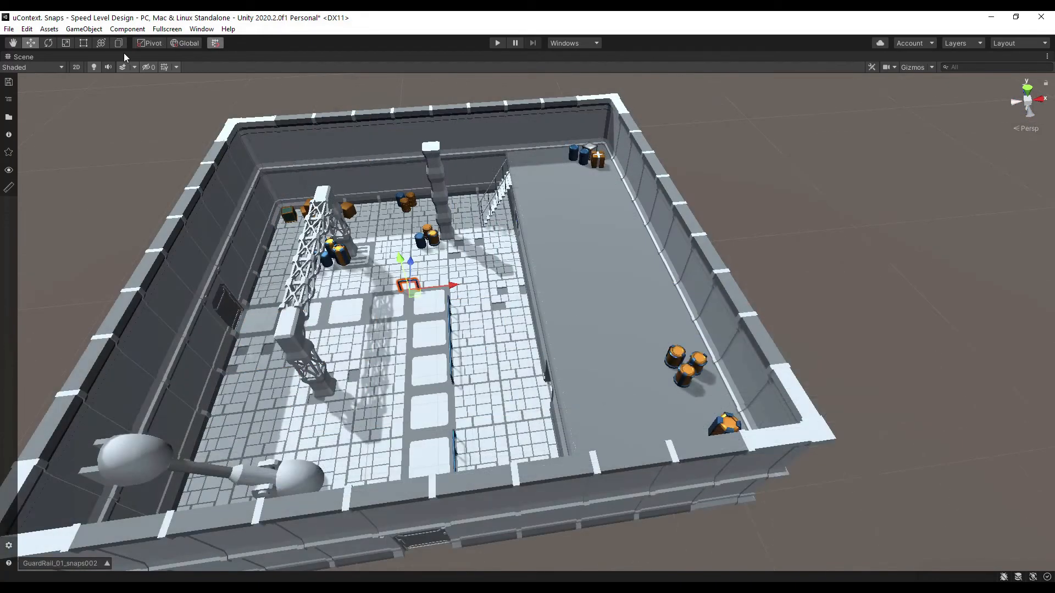
- Clone the guard rail in a row along the walkway's edge
{"action": "left_click_drag", "start_coordinate": [453, 286], "coordinate": [339, 298]}
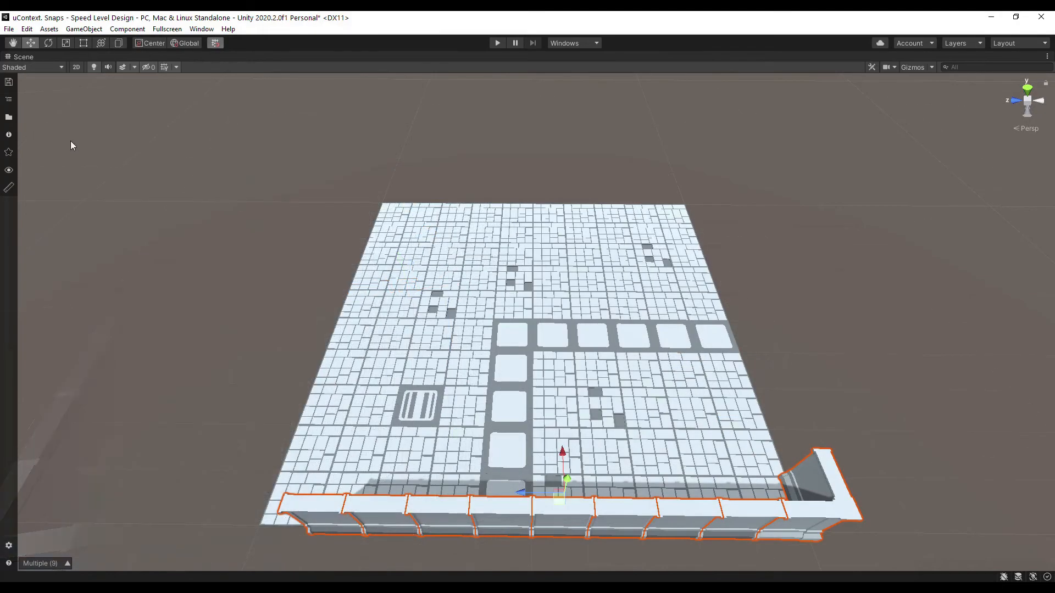
- Duplicate the selected wall row and rotate the copy 180 degrees so it lines the opposite side of the floor
{"action": "key", "text": "ctrl+d"}
{"action": "key", "text": "ctrl+shift+Left"}
{"action": "key", "text": "ctrl+shift+Left"}
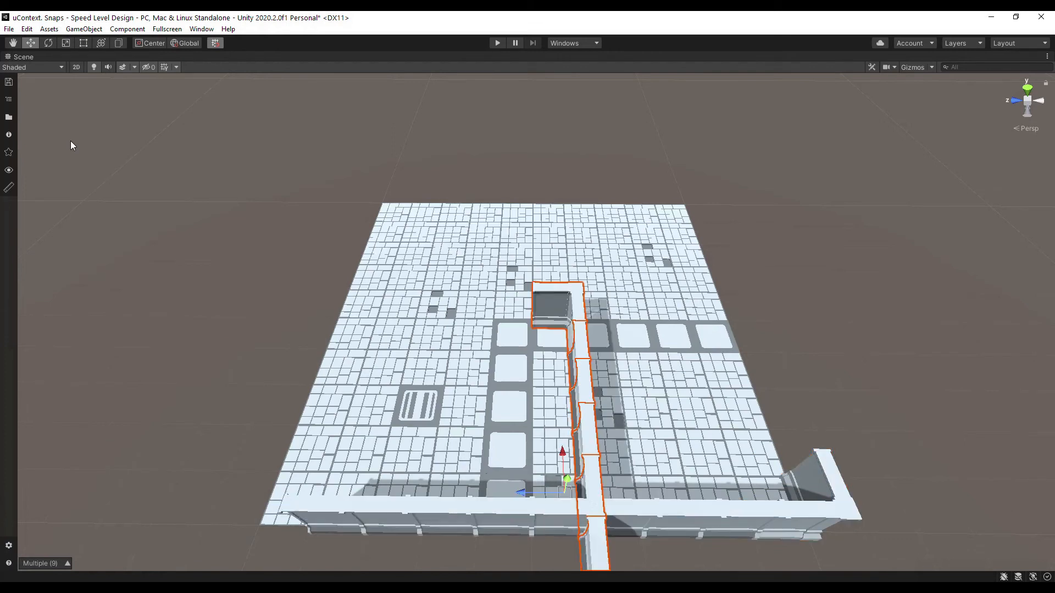
- Duplicate both opposite wall rows for the two remaining sides, with rotation set around the selection's center
{"action": "left_click", "coordinate": [155, 45]}
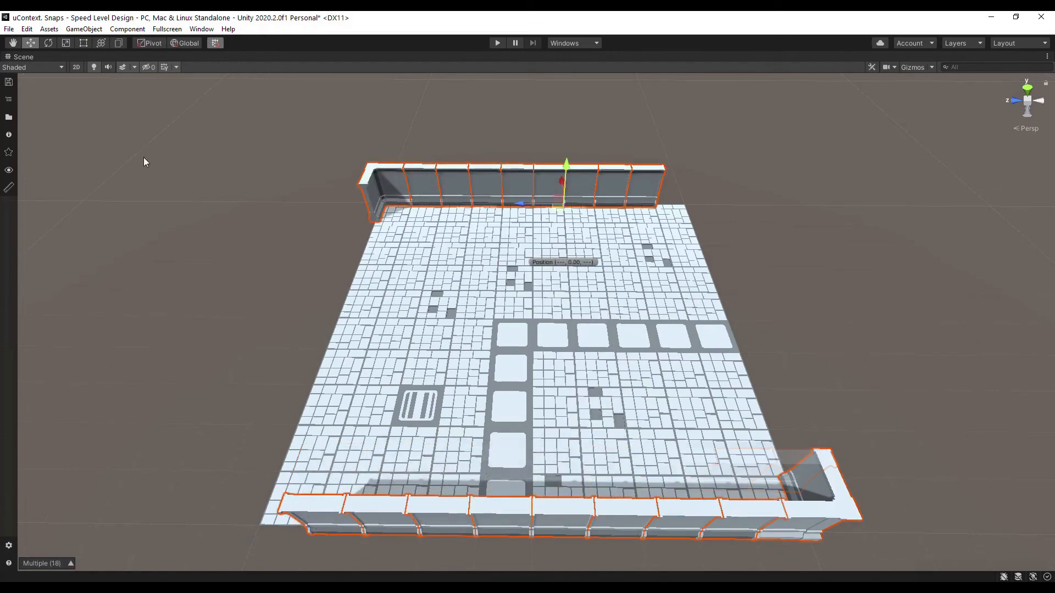
{"action": "key", "text": "ctrl+d"}
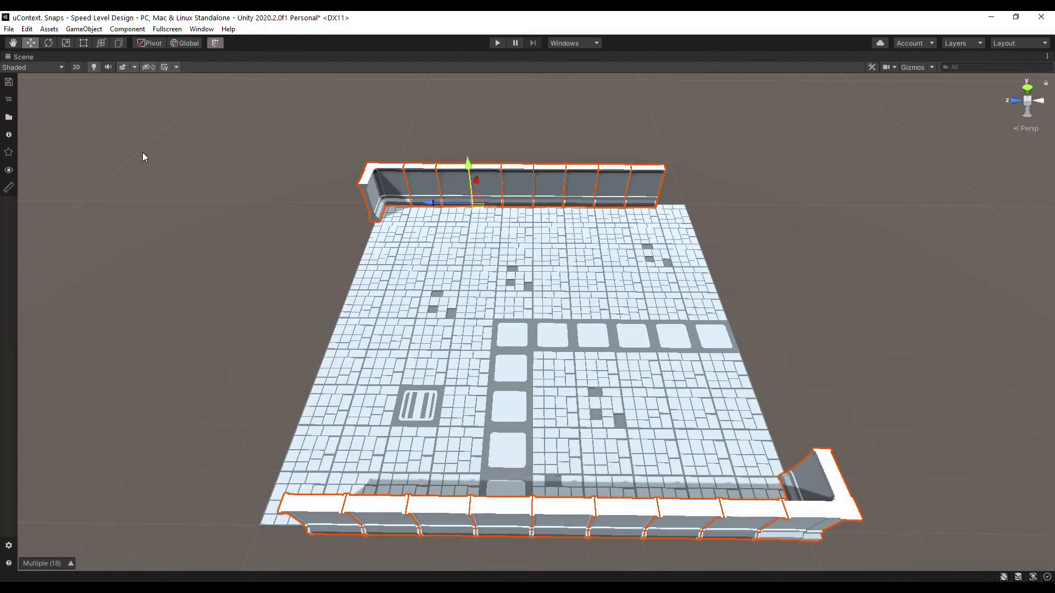
{"action": "left_click", "coordinate": [150, 45]}
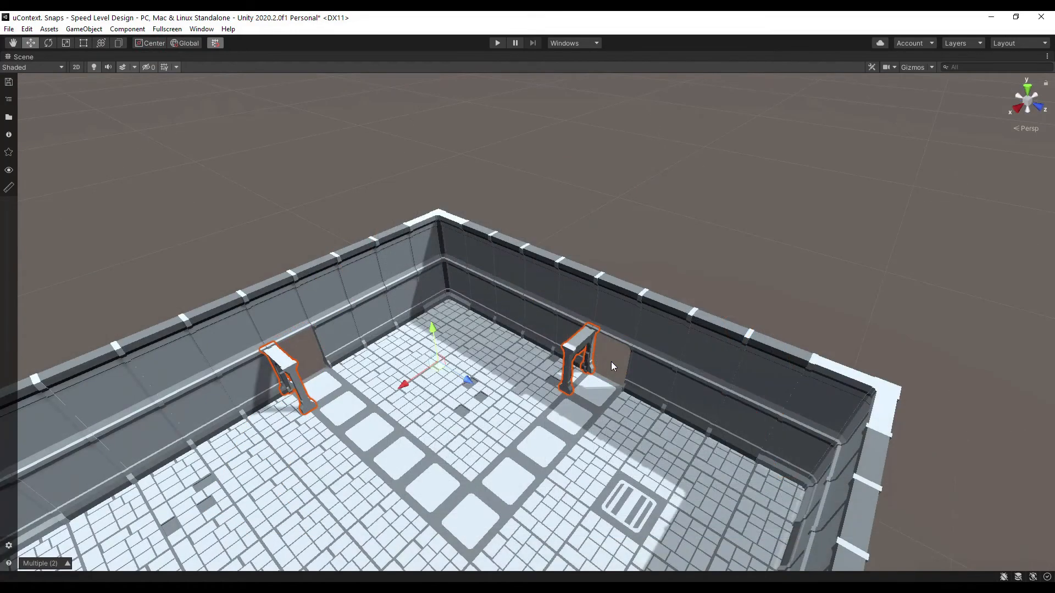
- Rotate the two selected doorway pieces 90 degrees about their own pivots to fit the wall openings
{"action": "left_click", "coordinate": [148, 44]}
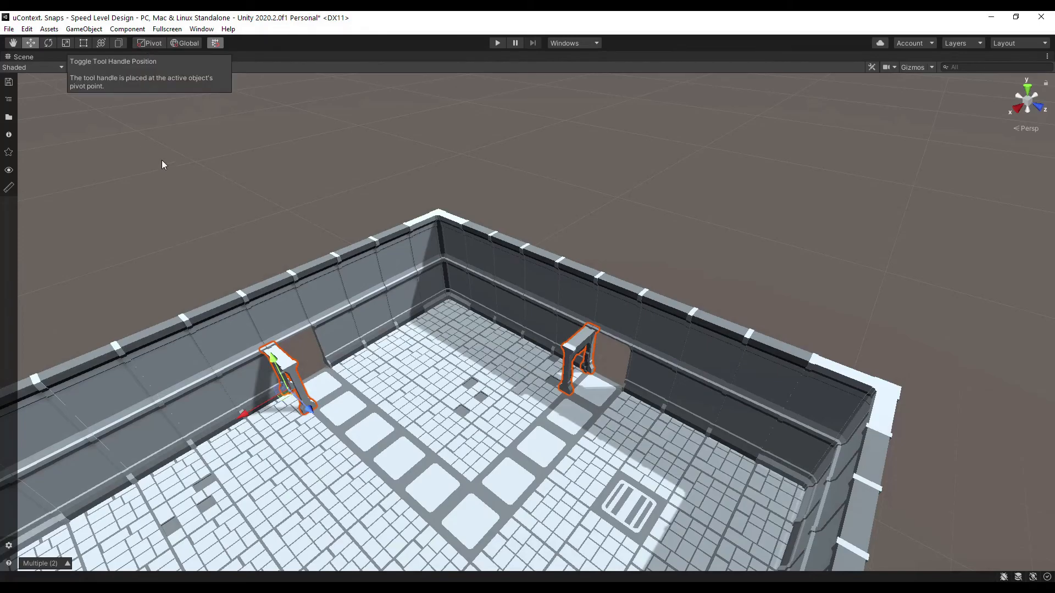
{"action": "key", "text": "ctrl+shift+Left"}
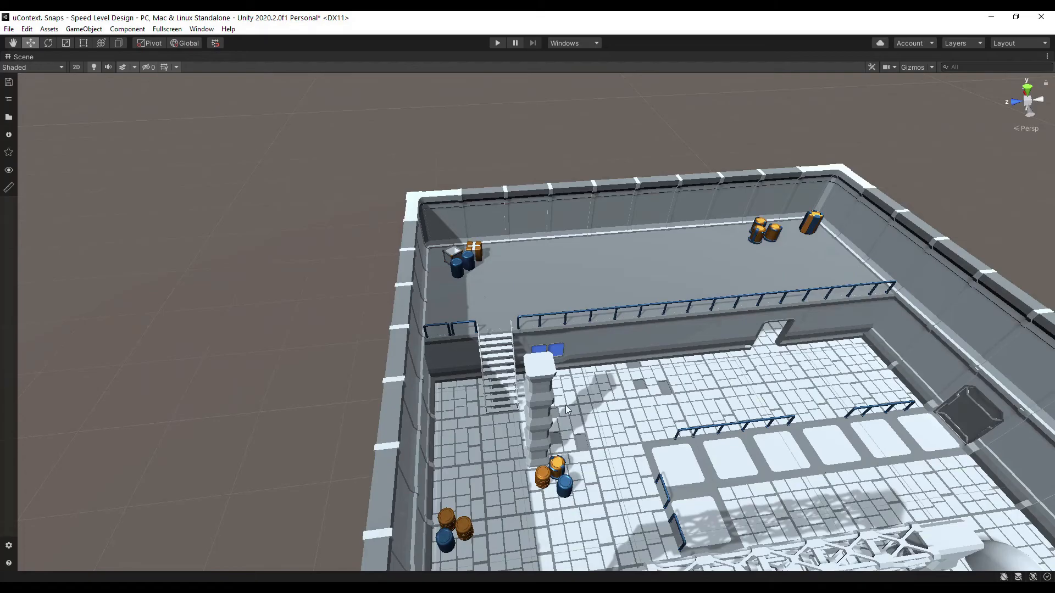
- Select four pieces of the truss structure spanning the lower floor together
{"action": "middle_click_drag", "start_coordinate": [605, 511], "coordinate": [521, 422]}
{"action": "left_click_drag", "start_coordinate": [520, 422], "coordinate": [487, 422], "text": "alt"}
{"action": "left_click", "coordinate": [448, 422]}
{"action": "left_click", "coordinate": [475, 417], "text": "shift"}
{"action": "left_click", "coordinate": [547, 430], "text": "shift"}
{"action": "left_click", "coordinate": [666, 432], "text": "shift"}
{"action": "left_click", "coordinate": [35, 30]}
{"action": "left_click", "coordinate": [91, 145]}
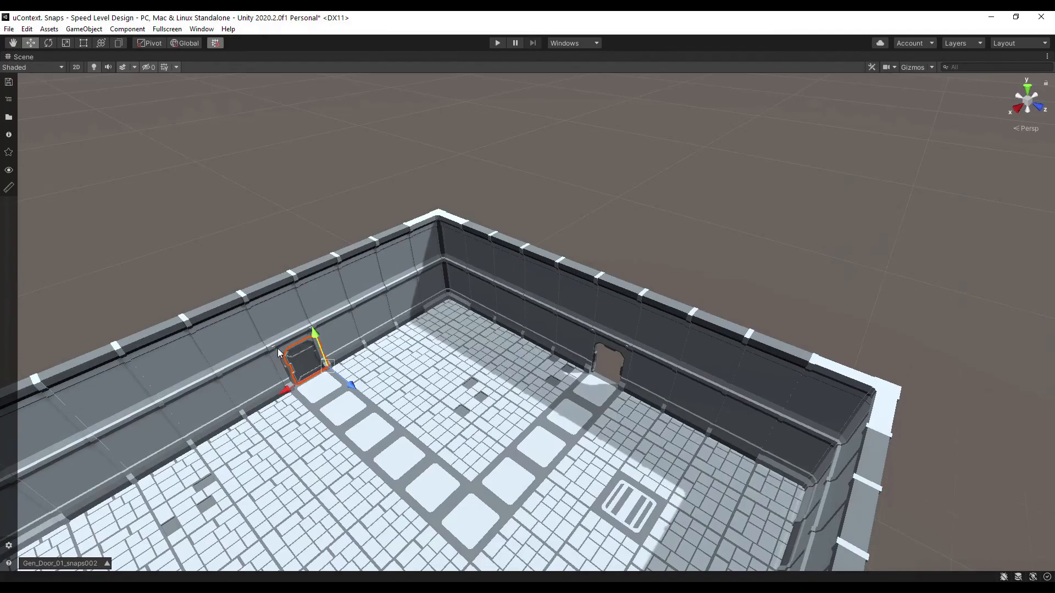
- Add the surrounding wall piece to the selected Gen_Door_01_snaps002 and align both by their centers on the X axis
{"action": "left_click", "coordinate": [278, 349], "text": "shift"}
{"action": "left_click", "coordinate": [291, 449], "text": "ctrl+shift"}
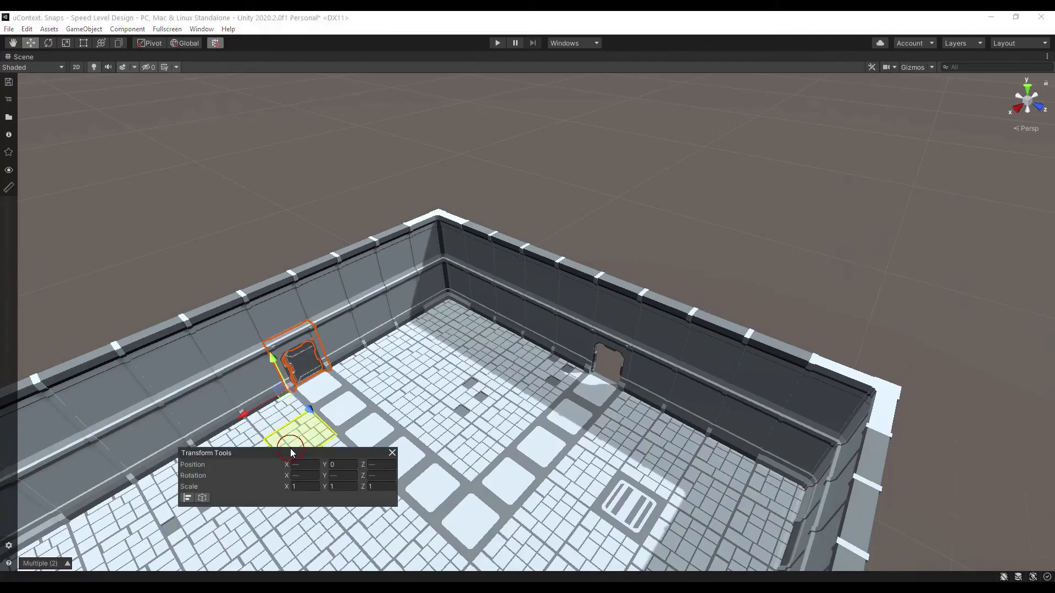
{"action": "left_click", "coordinate": [189, 498]}
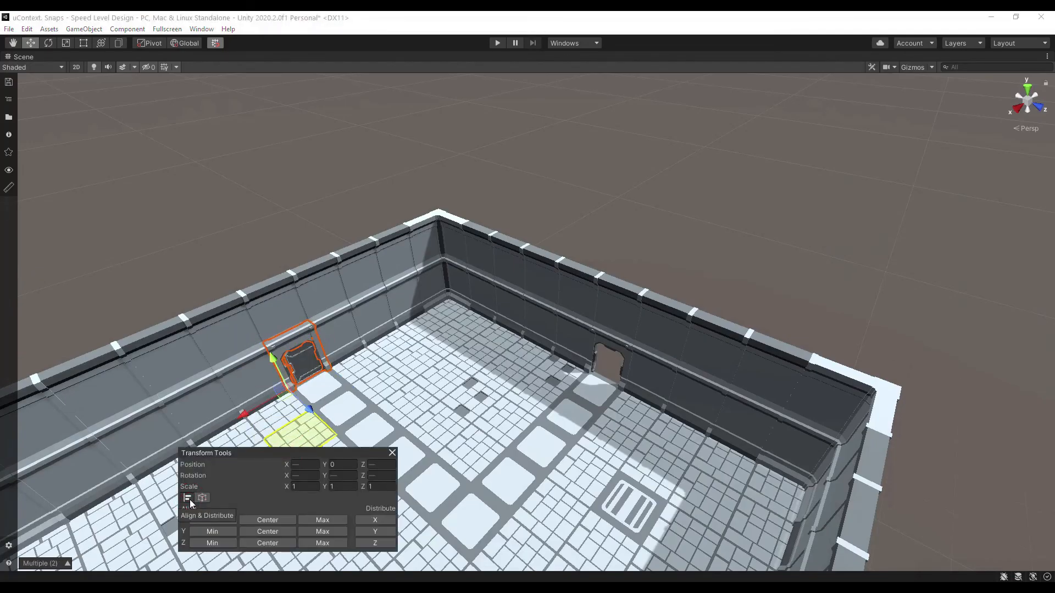
{"action": "left_click", "coordinate": [262, 518]}
- Place Crate_02_snaps002 in the room's corner, turn it slightly about its vertical axis, and add a Crate_01_snaps002 nearby
{"action": "left_click_drag", "start_coordinate": [1010, 204], "coordinate": [490, 352]}
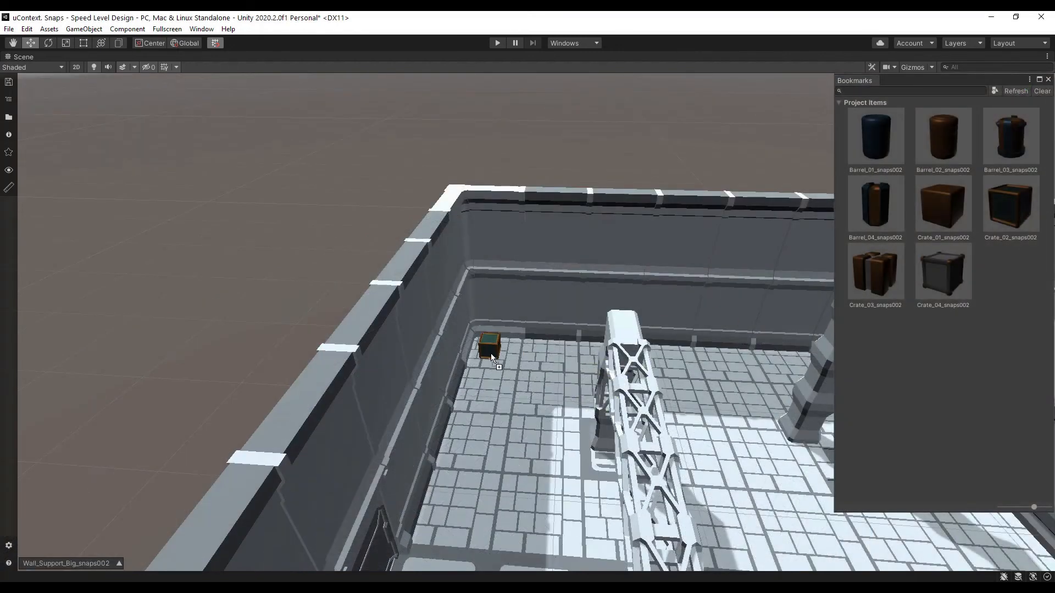
{"action": "key", "text": "y"}
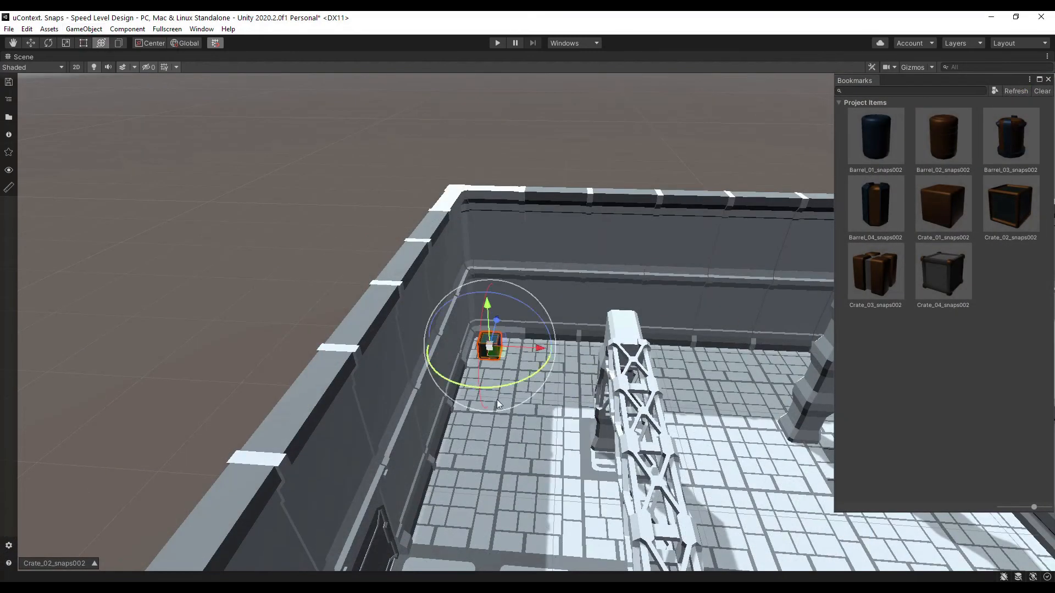
{"action": "left_click_drag", "start_coordinate": [497, 391], "coordinate": [512, 385]}
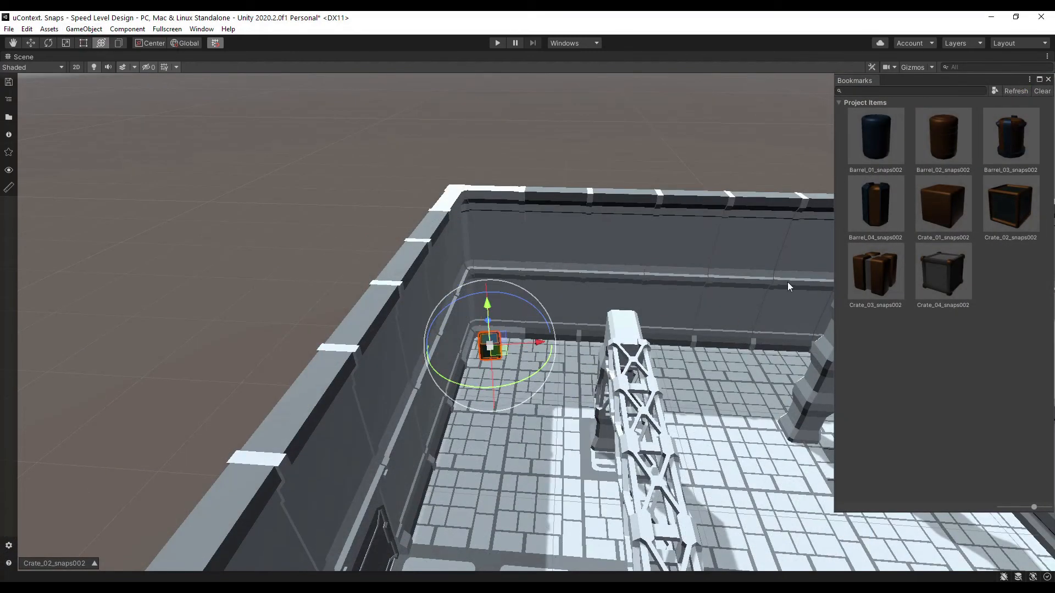
{"action": "left_click_drag", "start_coordinate": [940, 216], "coordinate": [567, 360]}
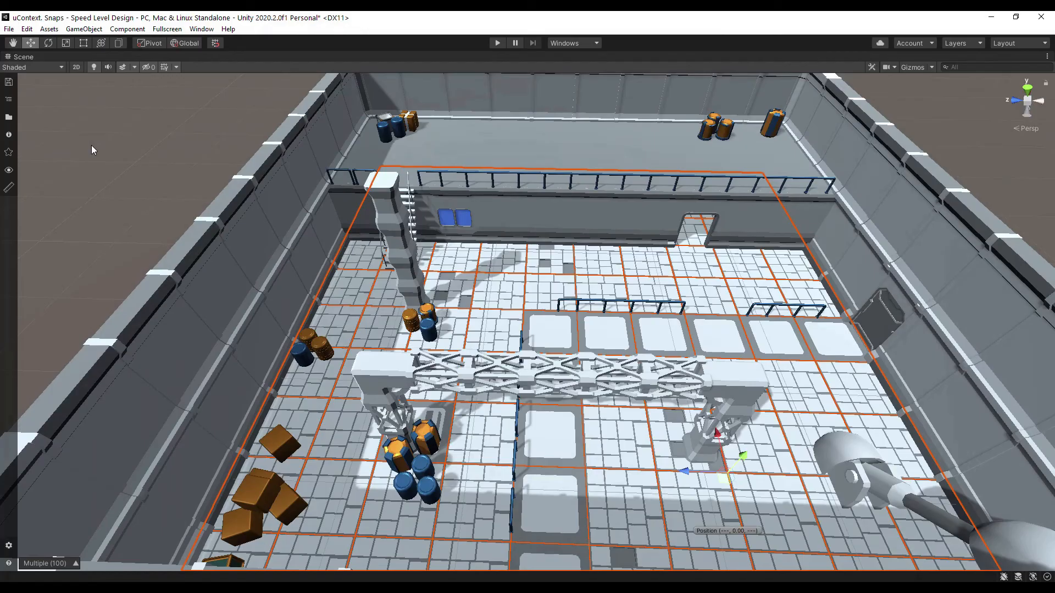
- Group all the selected floor tiles under the name Floor
{"action": "key", "text": "ctrl+g"}
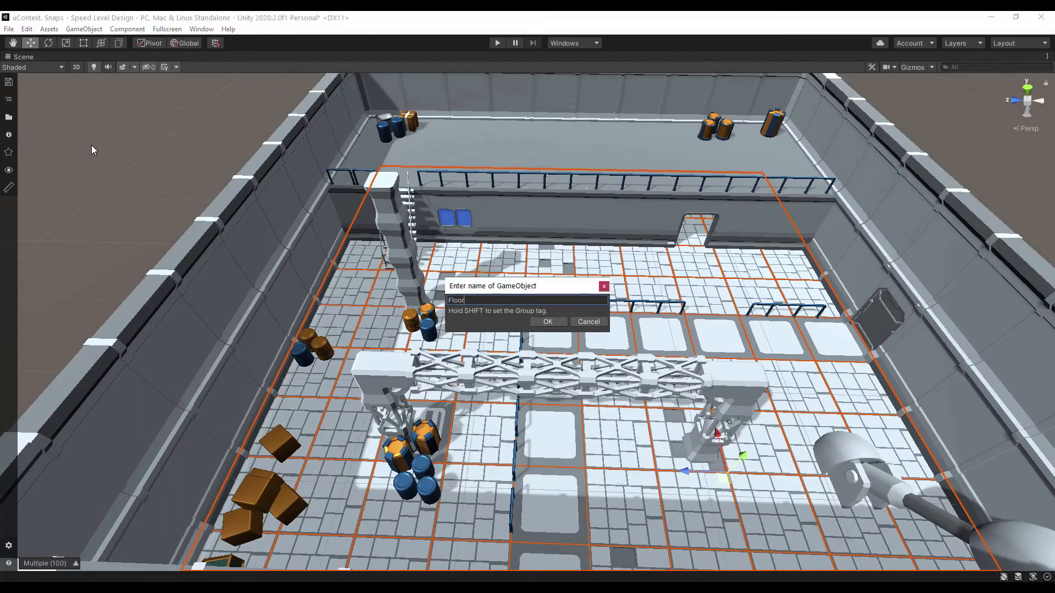
{"action": "key", "text": "Return"}
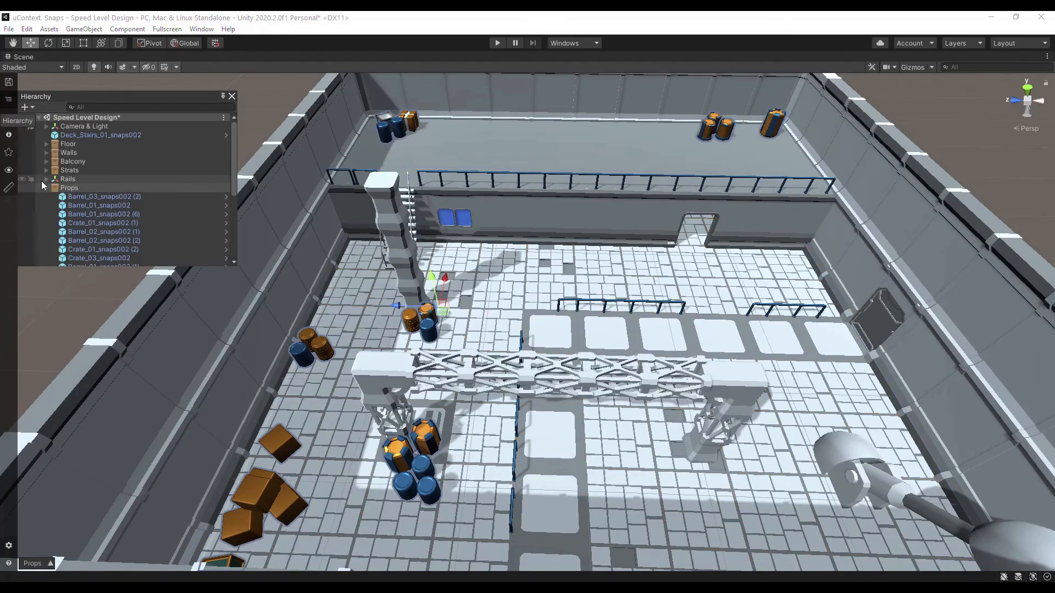
- Collapse the Props group in the hierarchy and assign the Group tag to the Rails object
{"action": "left_click", "coordinate": [46, 188]}
{"action": "left_click", "coordinate": [74, 180]}
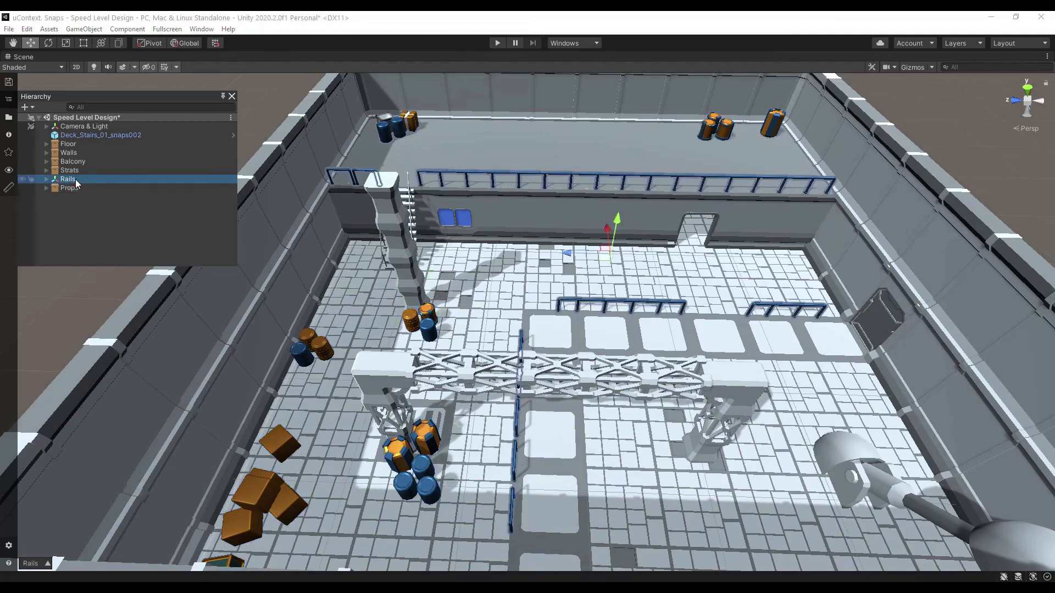
{"action": "left_click", "coordinate": [49, 561]}
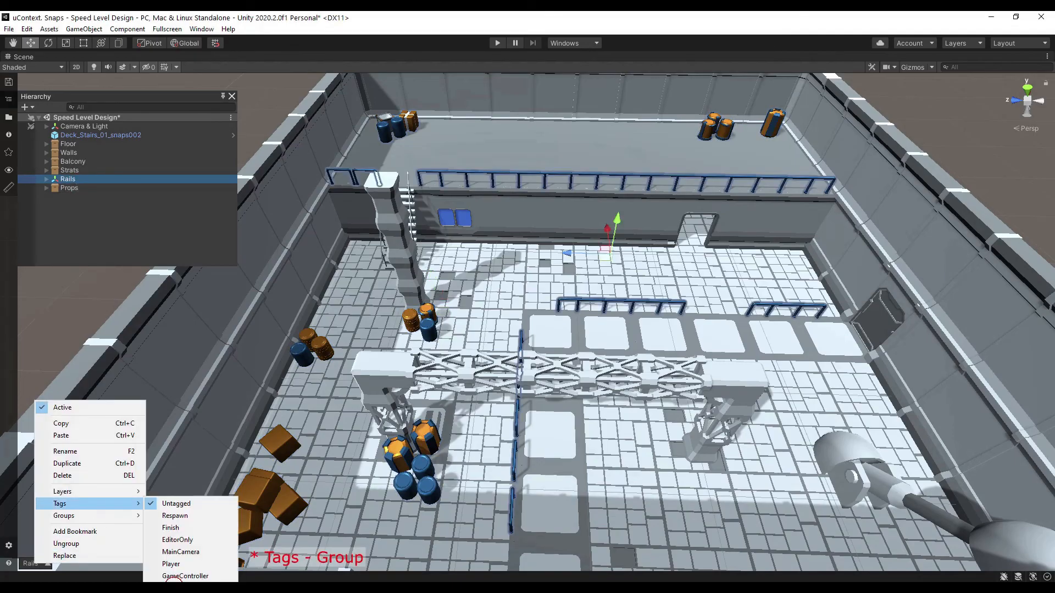
{"action": "left_click", "coordinate": [173, 586]}
- Assign Deck_Stairs_01_snaps002 to the Balcony group
{"action": "left_click", "coordinate": [102, 137]}
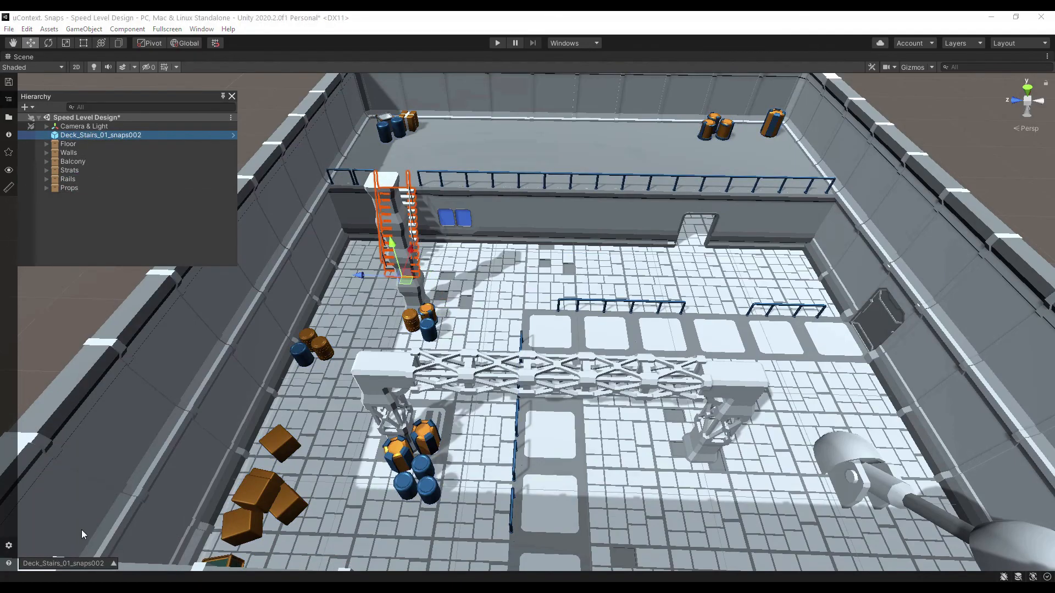
{"action": "left_click", "coordinate": [66, 563]}
{"action": "mouse_move", "coordinate": [122, 482]}
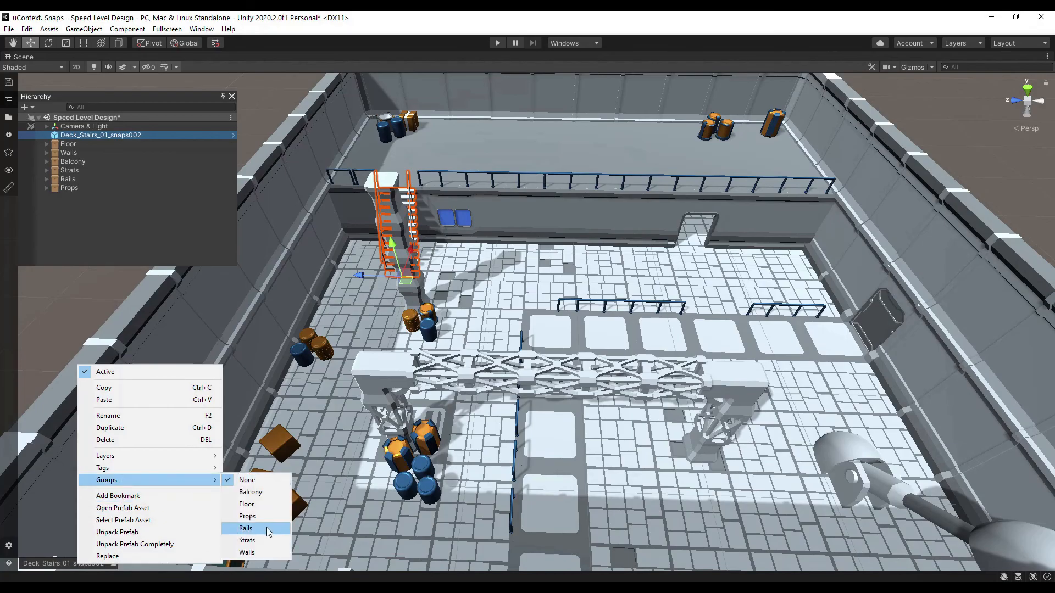
{"action": "left_click", "coordinate": [262, 492]}
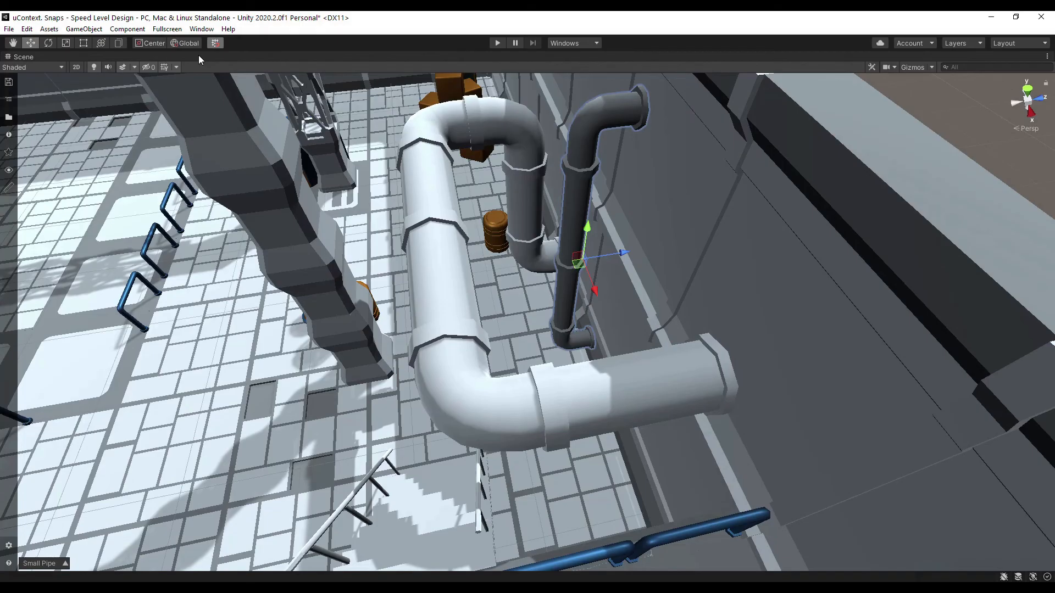
- Add the Big Pipe group to the Small Pipe selection and move both pipes together toward the side wall
{"action": "right_click", "coordinate": [383, 143]}
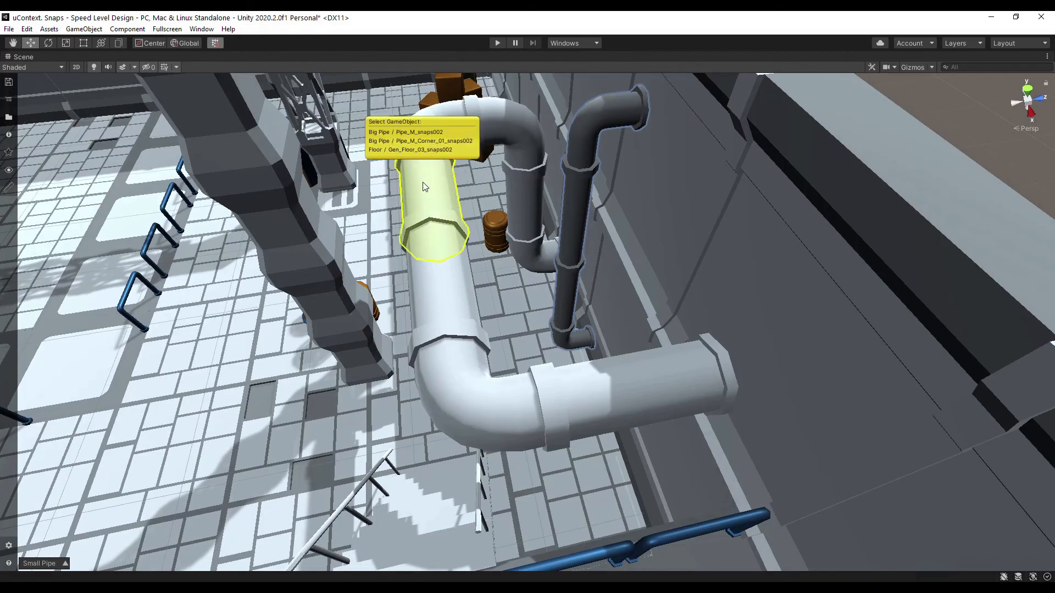
{"action": "left_click", "coordinate": [377, 130]}
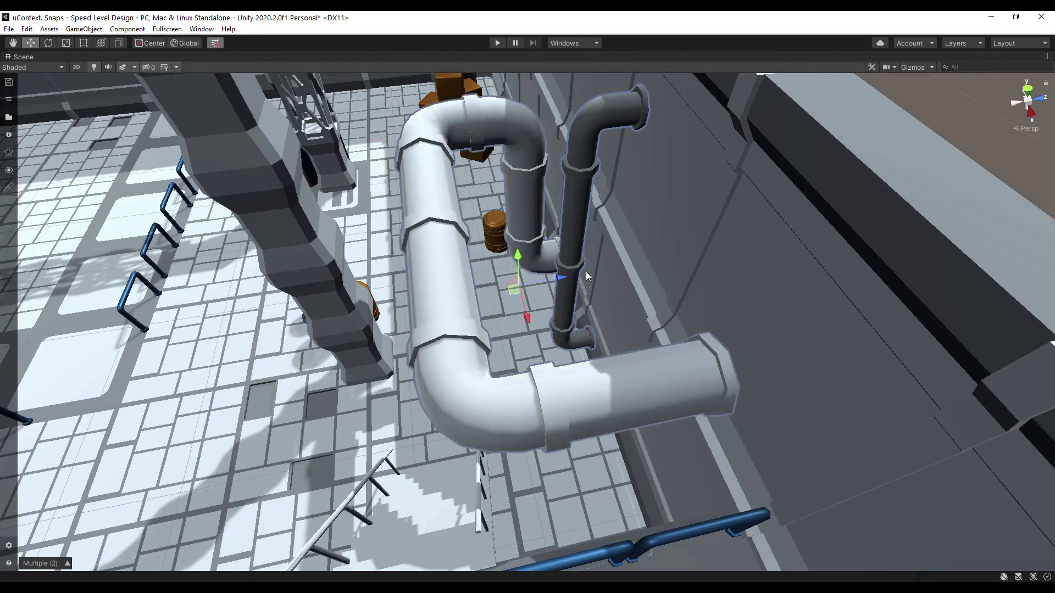
{"action": "left_click_drag", "start_coordinate": [561, 275], "coordinate": [591, 272]}
{"action": "left_click_drag", "start_coordinate": [662, 298], "coordinate": [557, 201], "text": "alt"}
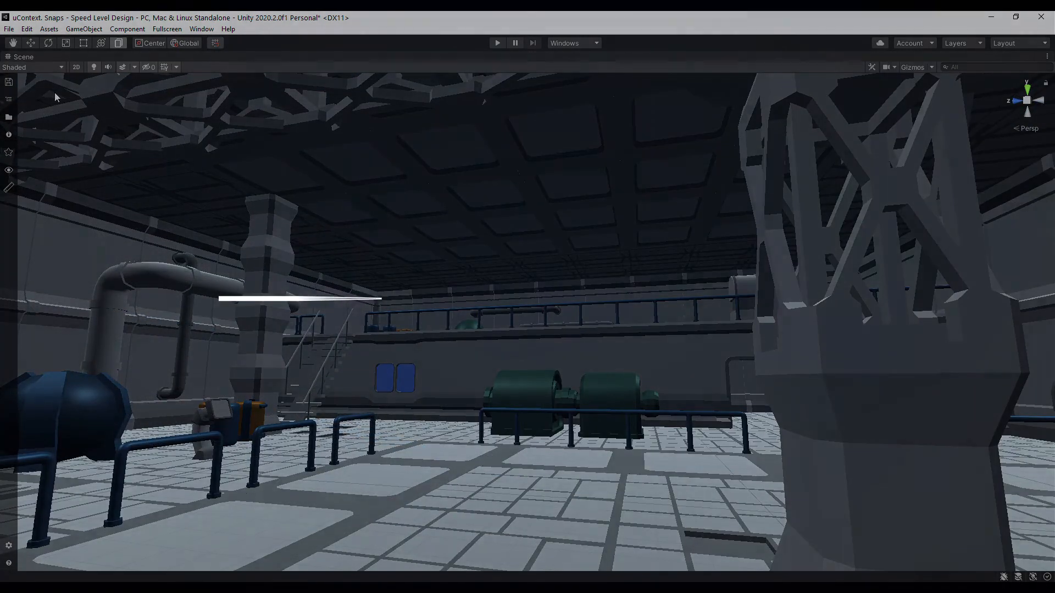